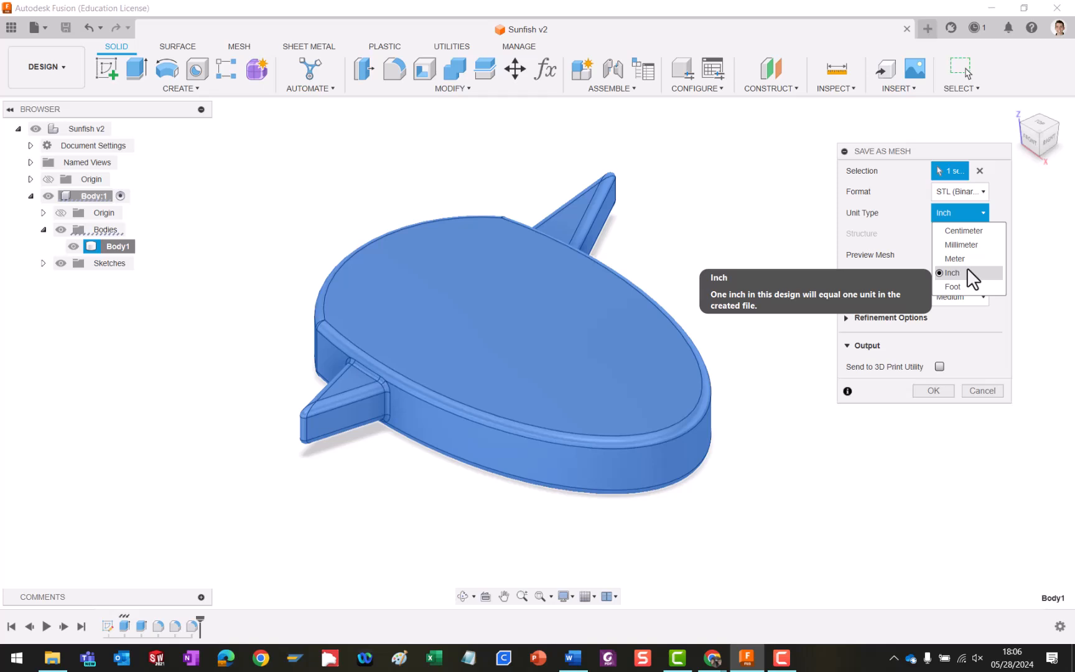
Save the body mesh as a binary STL in millimeters, named Sunfish-v2, to the computer
click(967, 246)
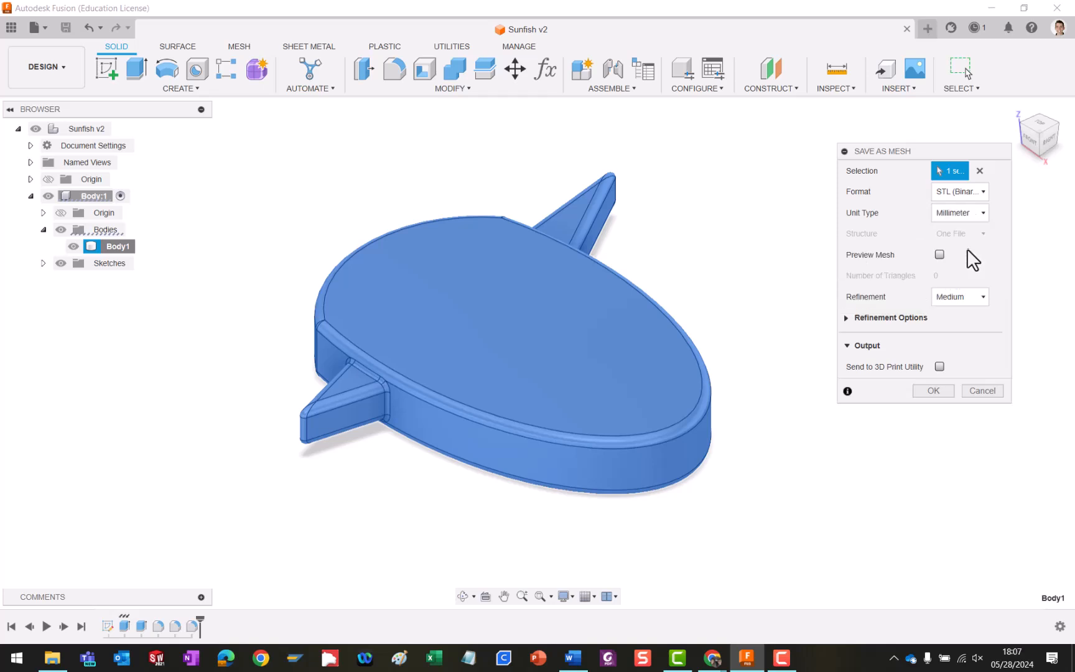
click(932, 390)
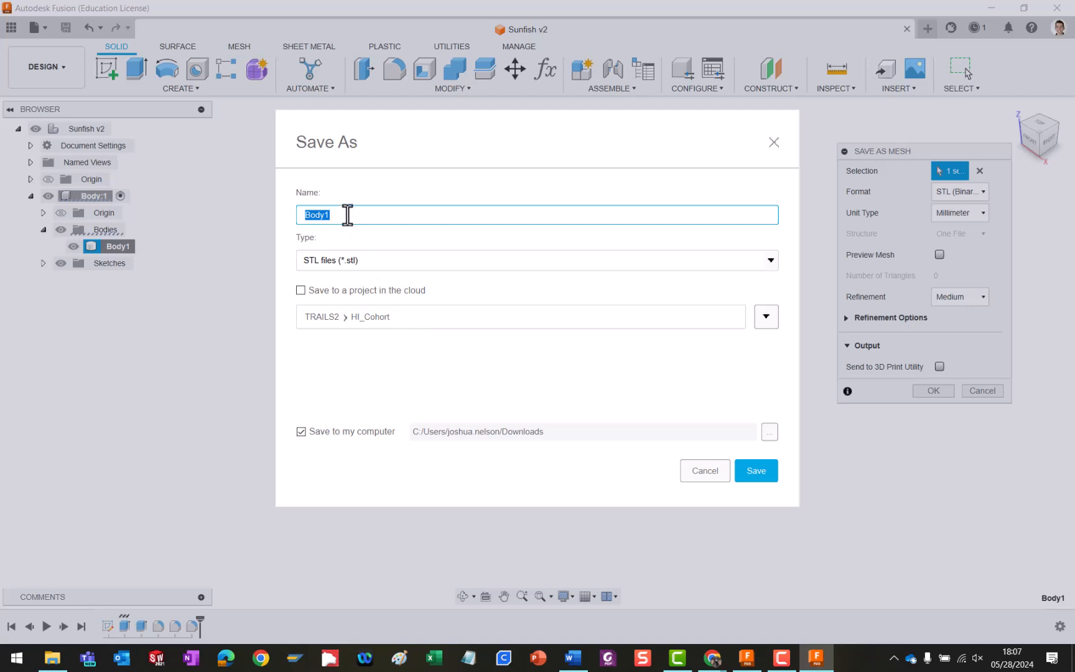
text(Sunfish-v2)
click(763, 470)
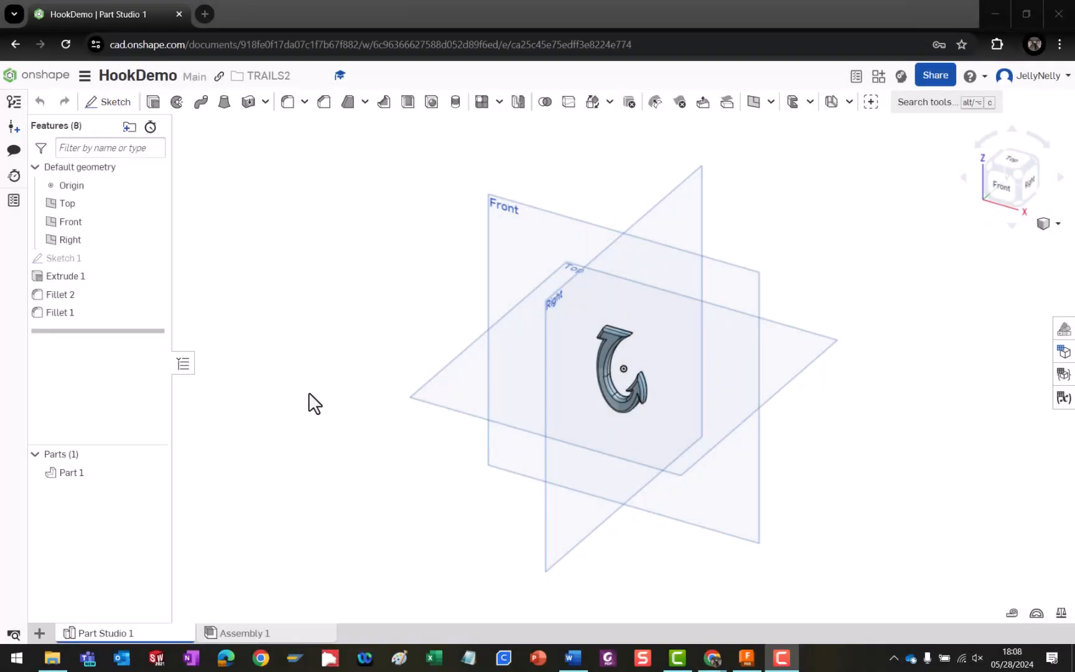
In the Onshape HookDemo document, export Part 1 as a binary STL file named HookDemo-v1 in millimeters
right_click(84, 471)
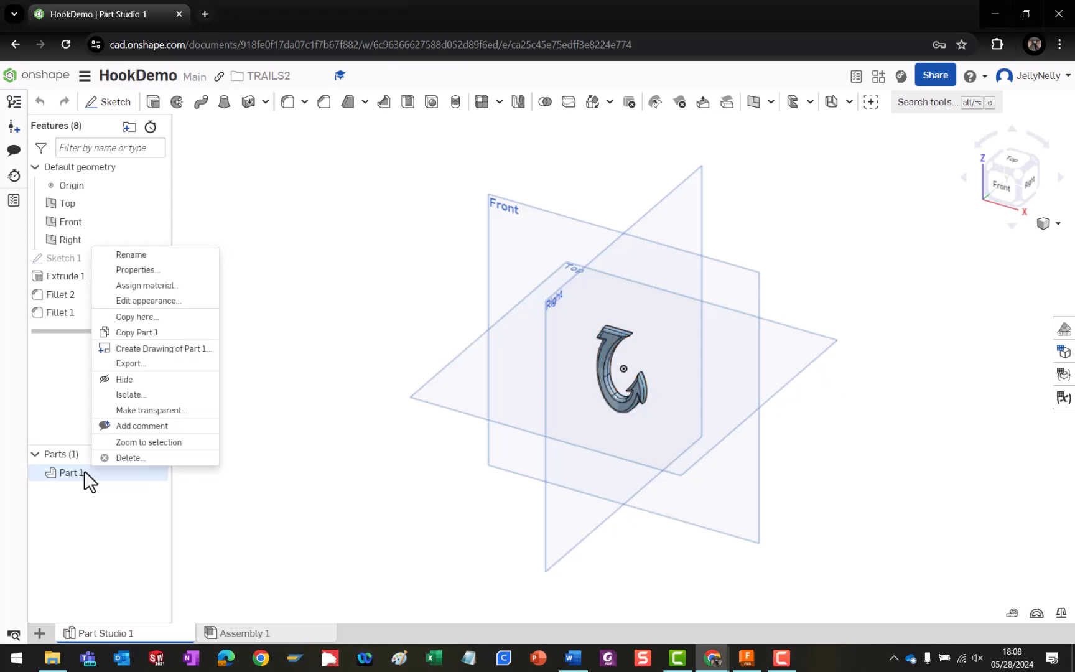
click(126, 366)
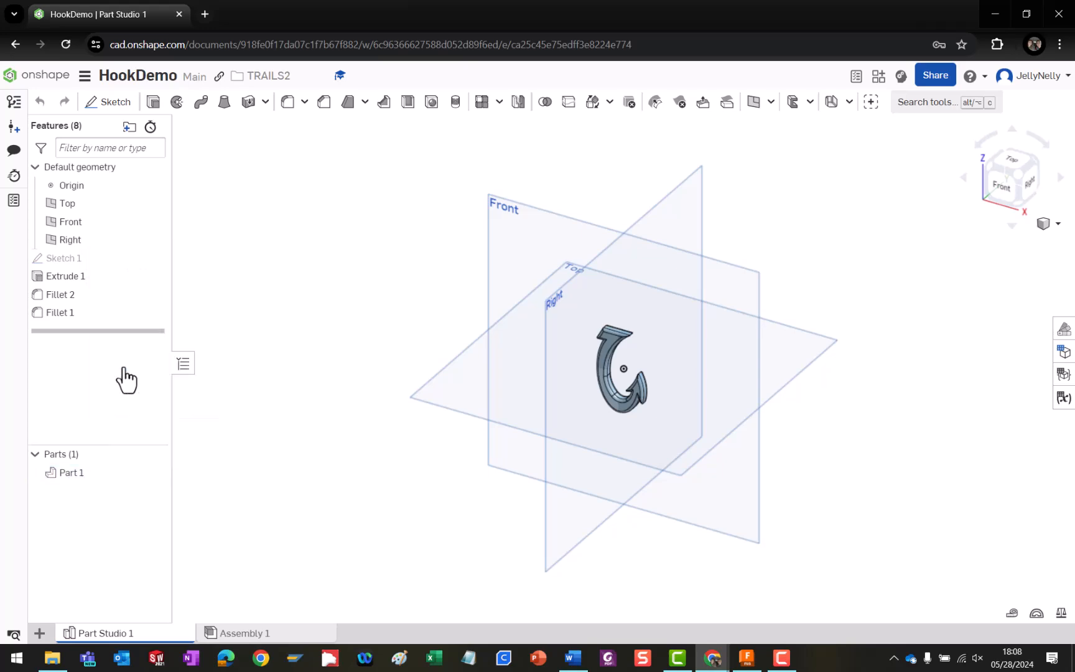
click(487, 149)
drag(487, 150, 376, 179)
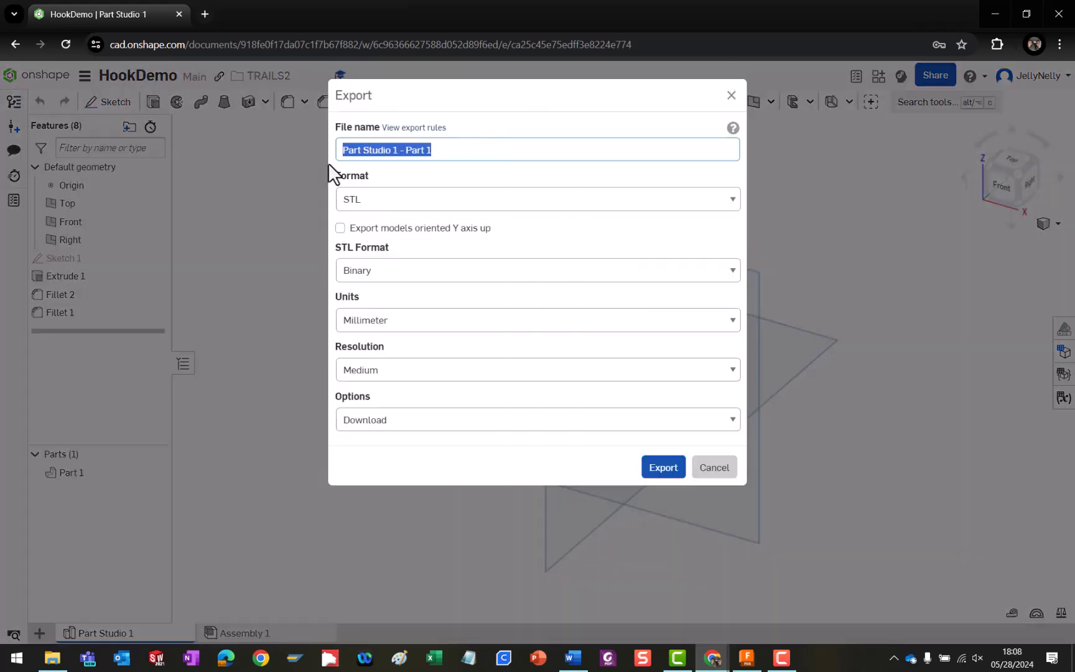
text(HookD)
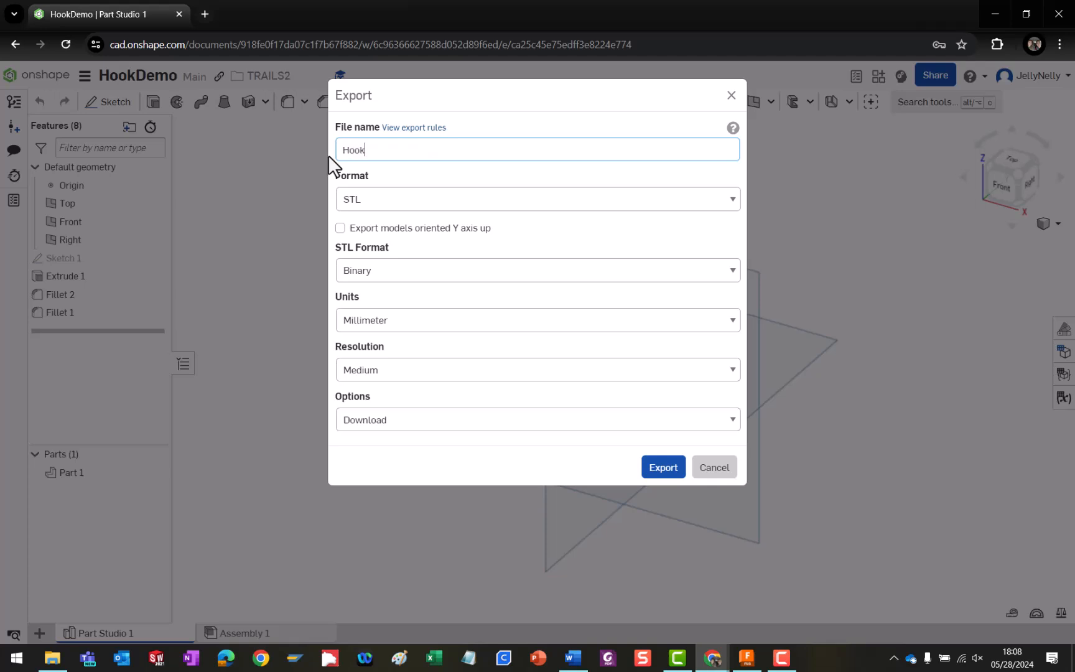
text(emo-v1)
click(668, 472)
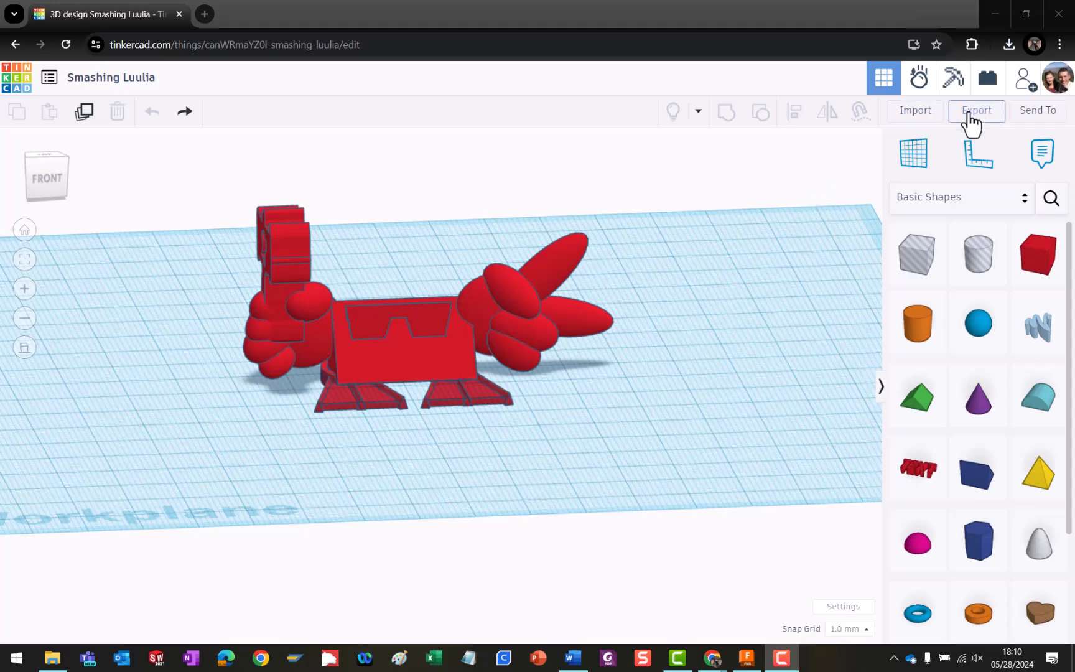
In Tinkercad, export everything in the Smashing Luulia design as an STL file
click(972, 113)
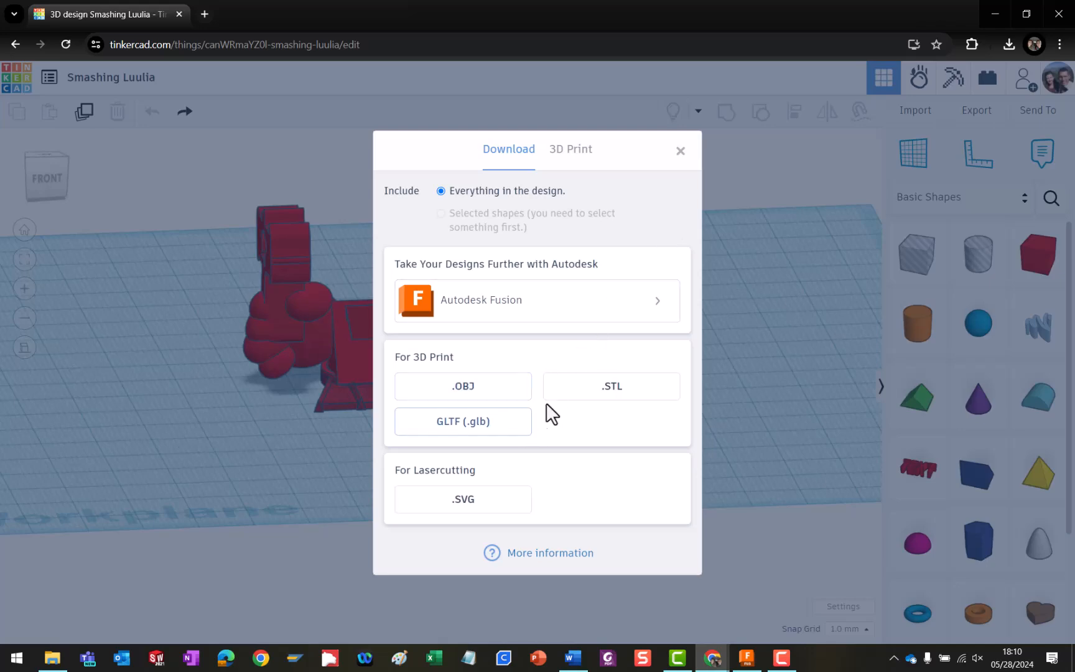
click(581, 392)
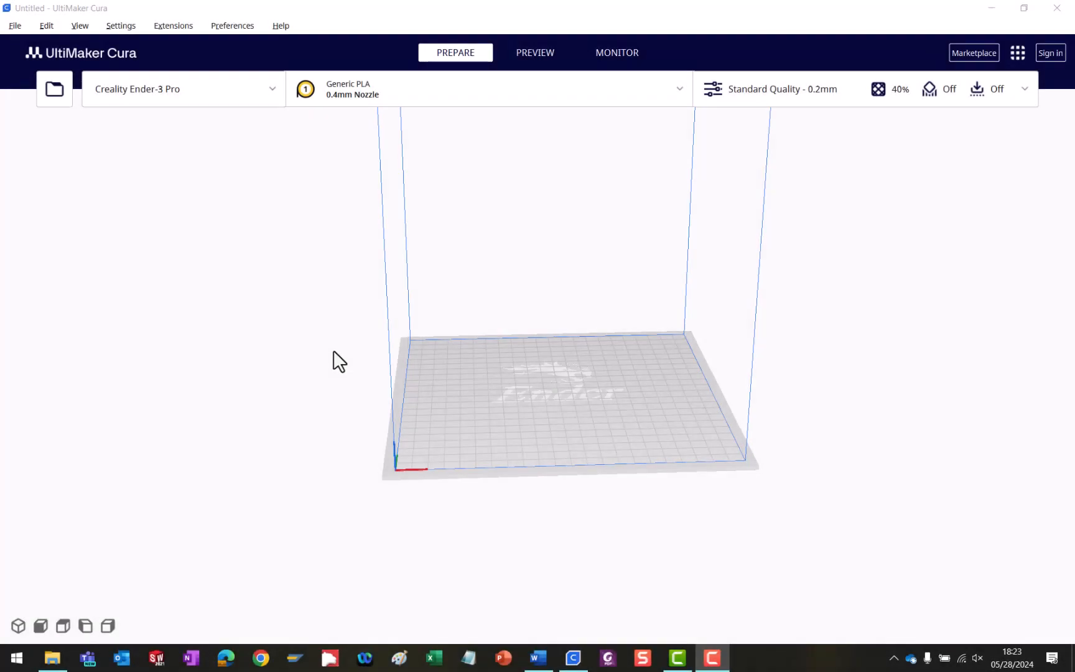
In UltiMaker Cura, start adding a non-UltiMaker printer and bring up the non-networked printer models
click(263, 89)
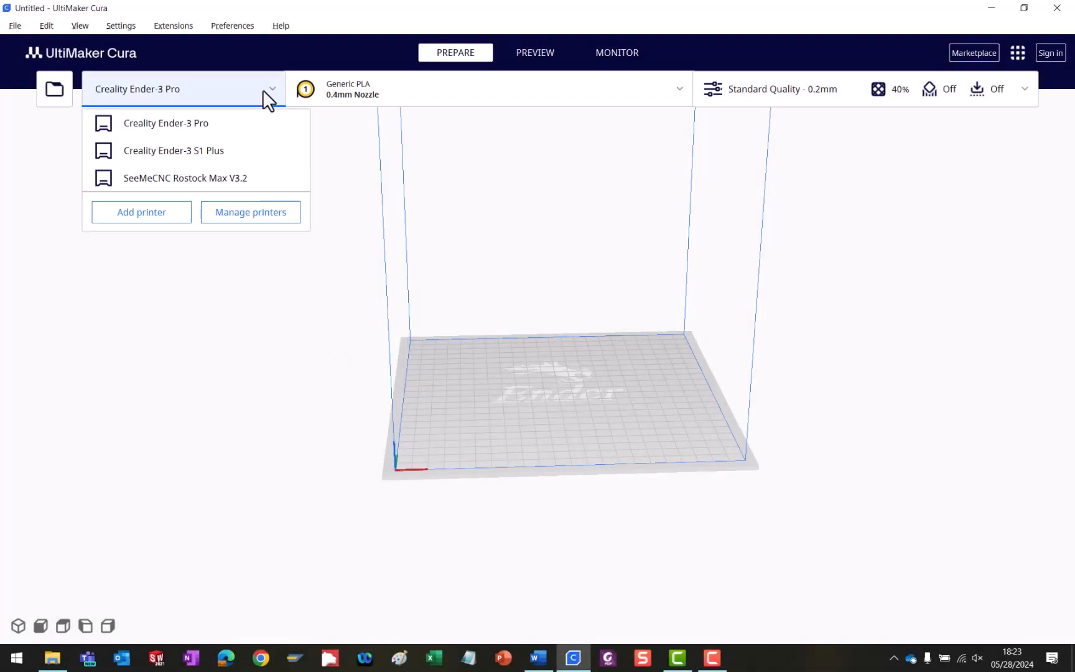
click(150, 212)
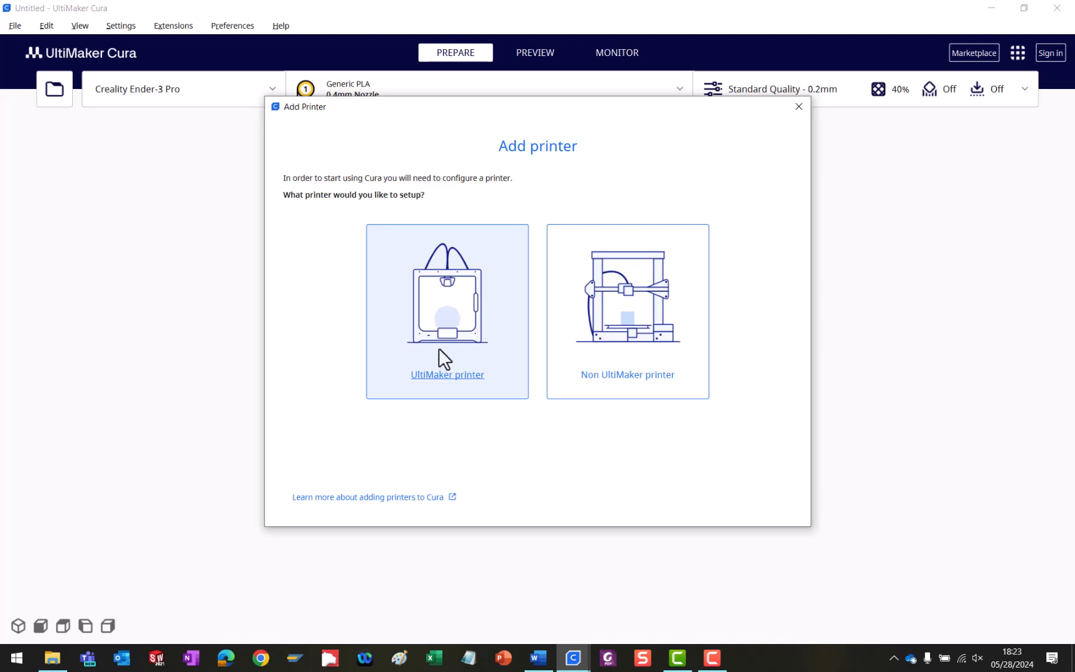
click(609, 350)
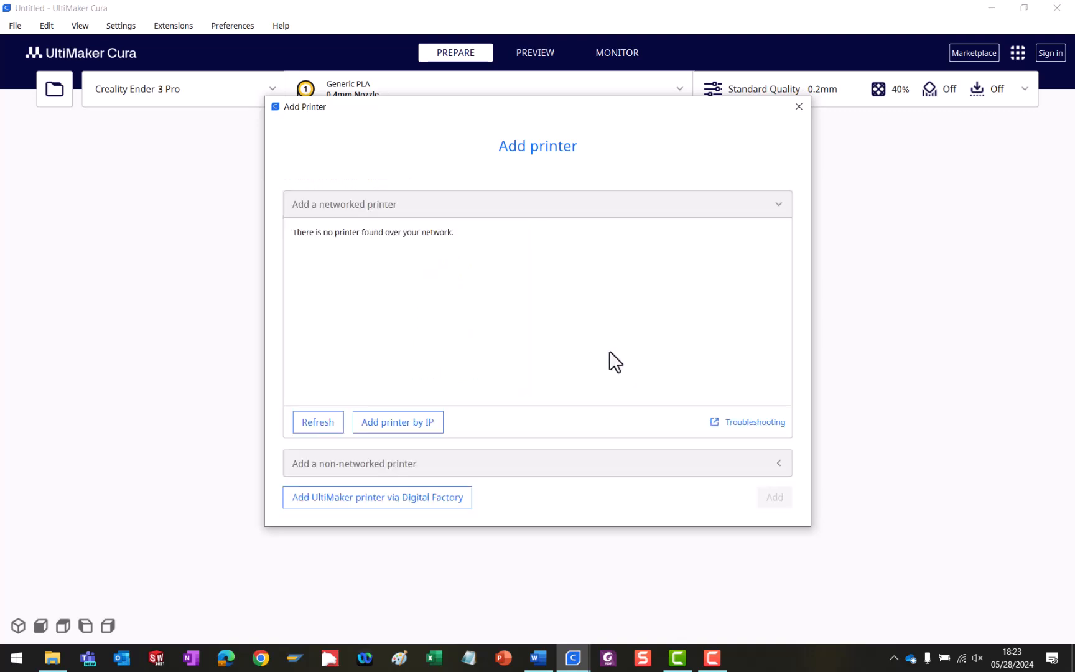
click(778, 205)
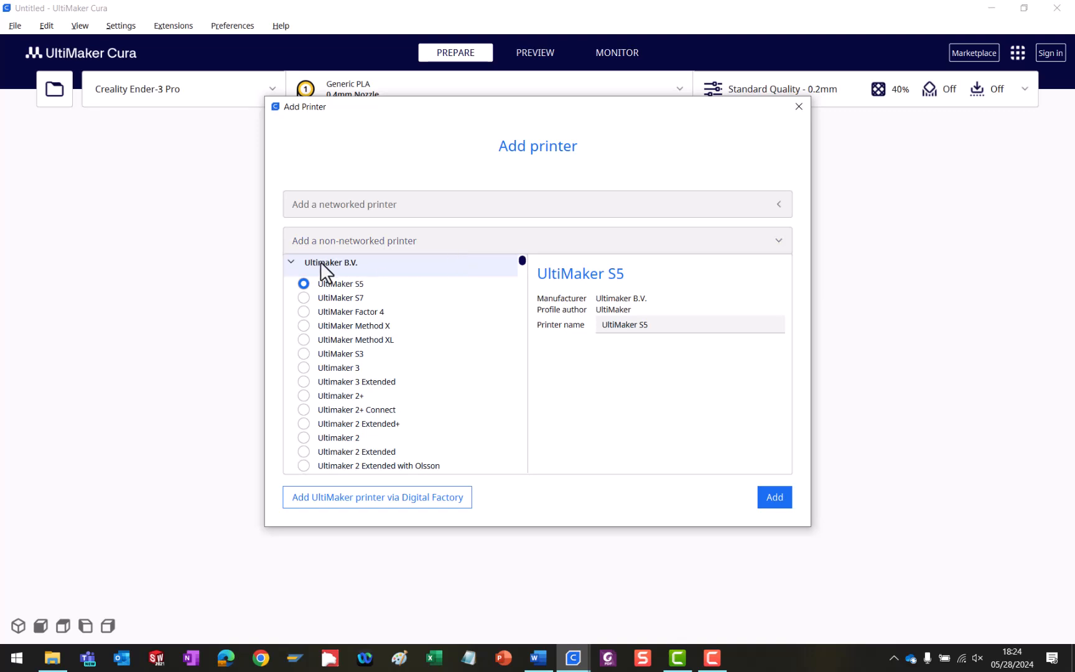
Choose the Creality Ender-3 Pro from the Creality3D models as the printer to add
click(291, 262)
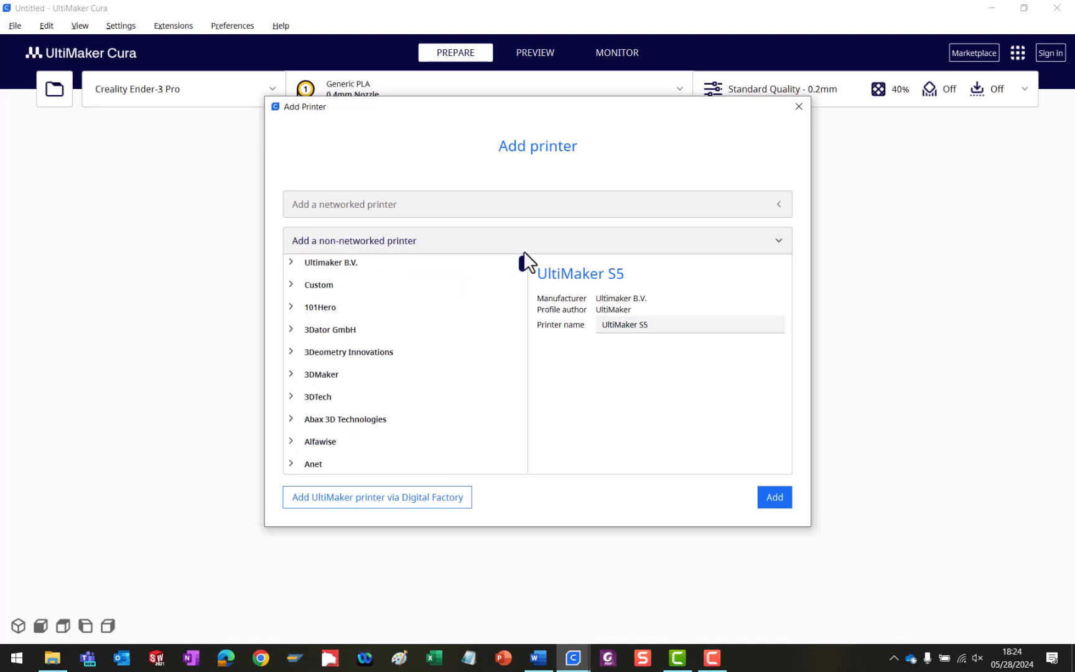
drag(518, 260, 507, 295)
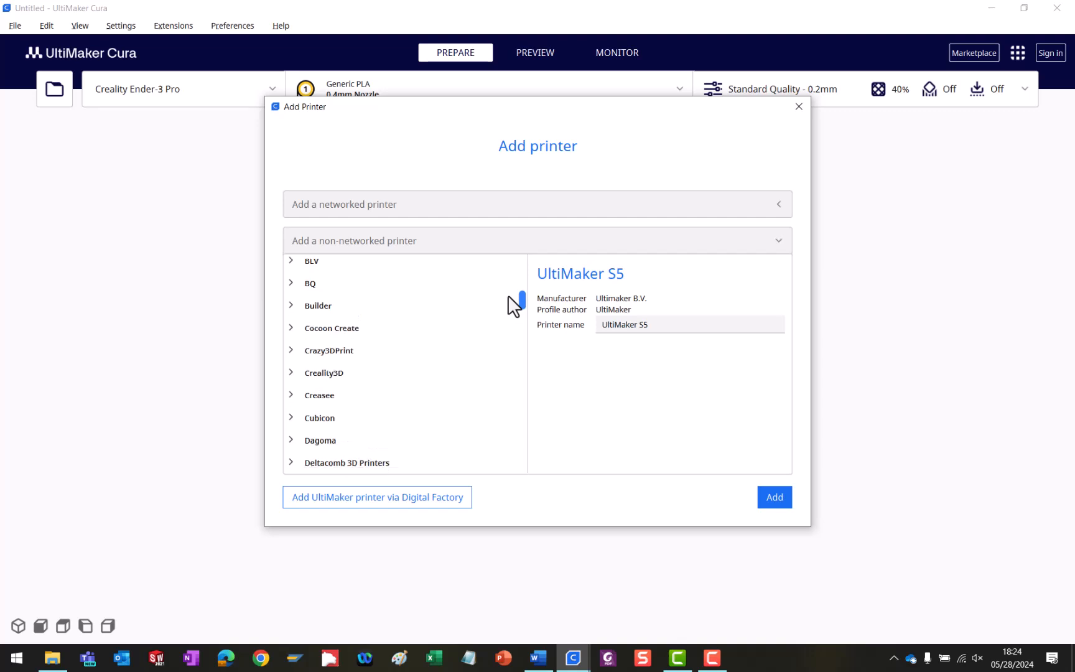
click(292, 376)
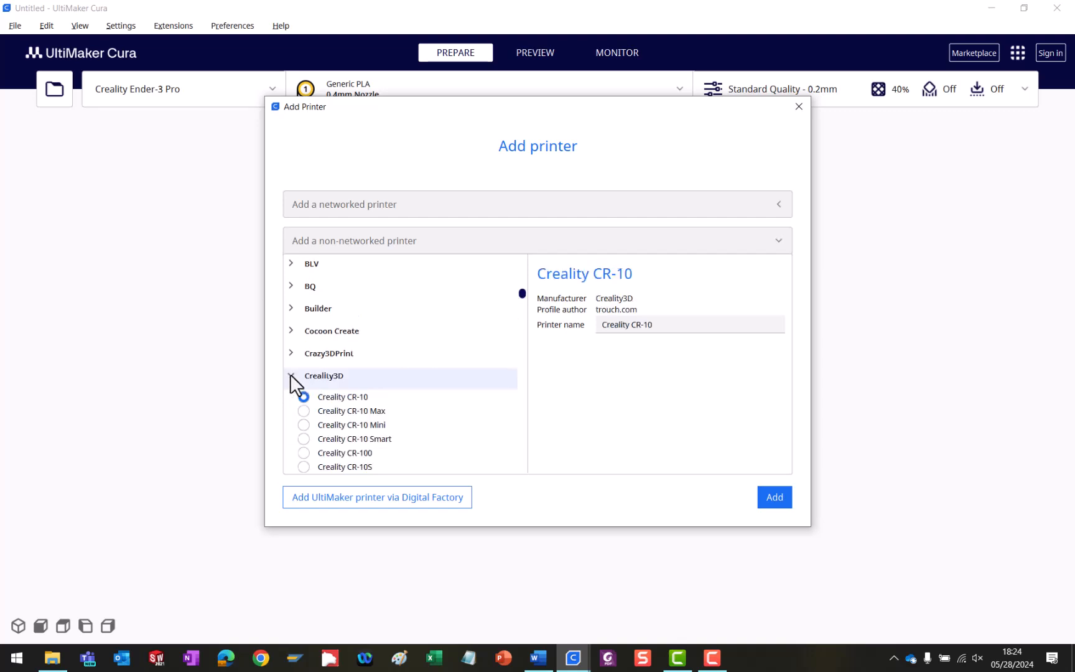
scroll(387, 373, down, 5)
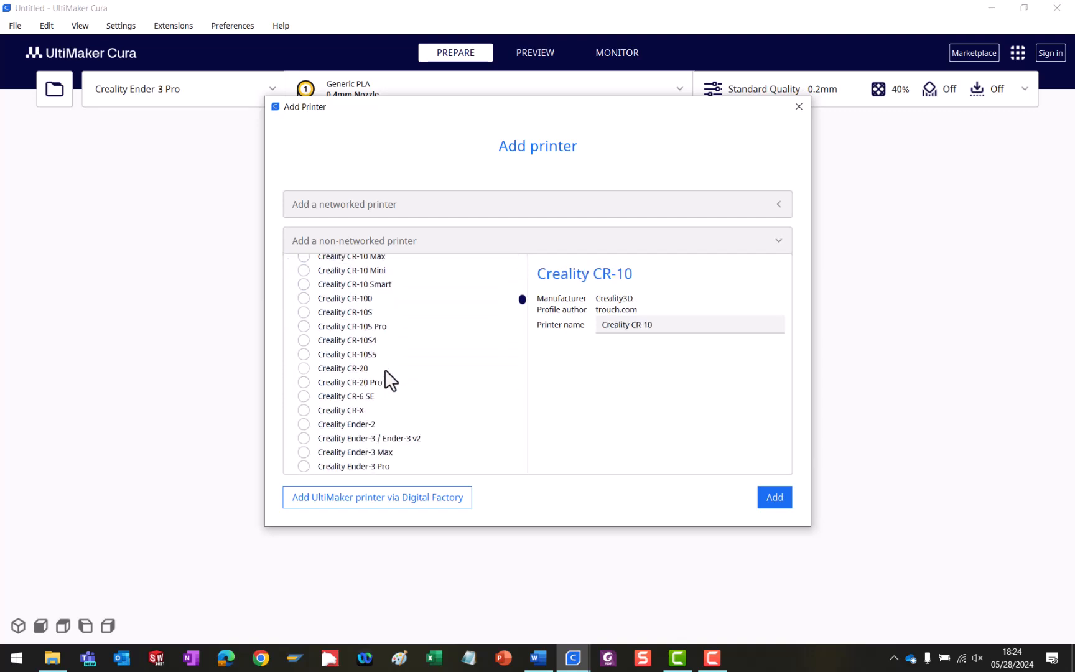
scroll(386, 380, down, 3)
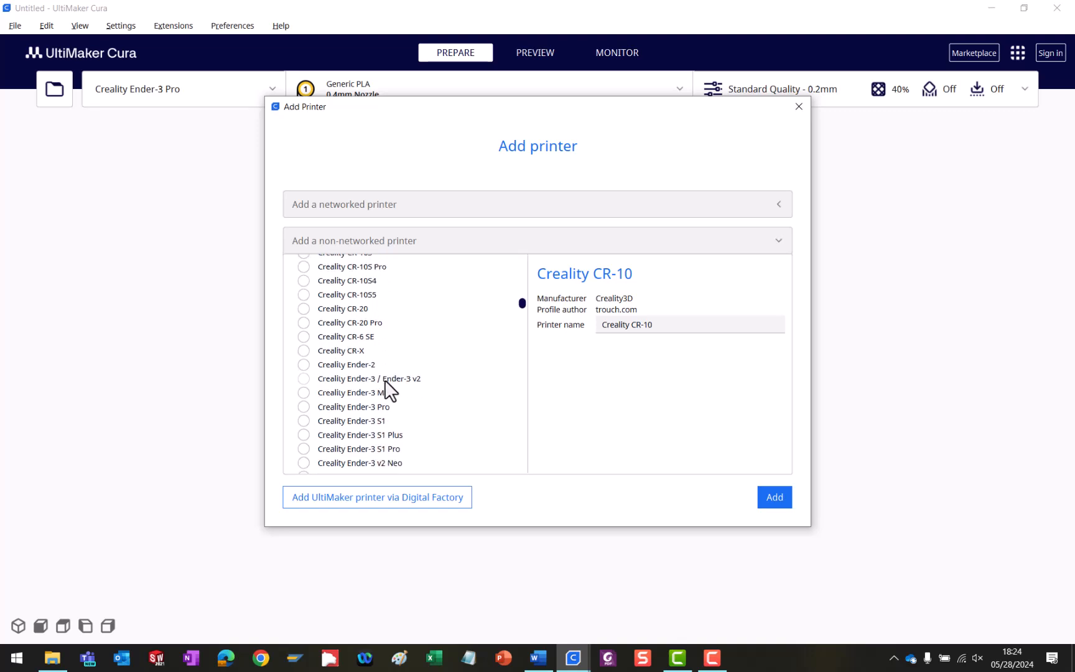
click(382, 407)
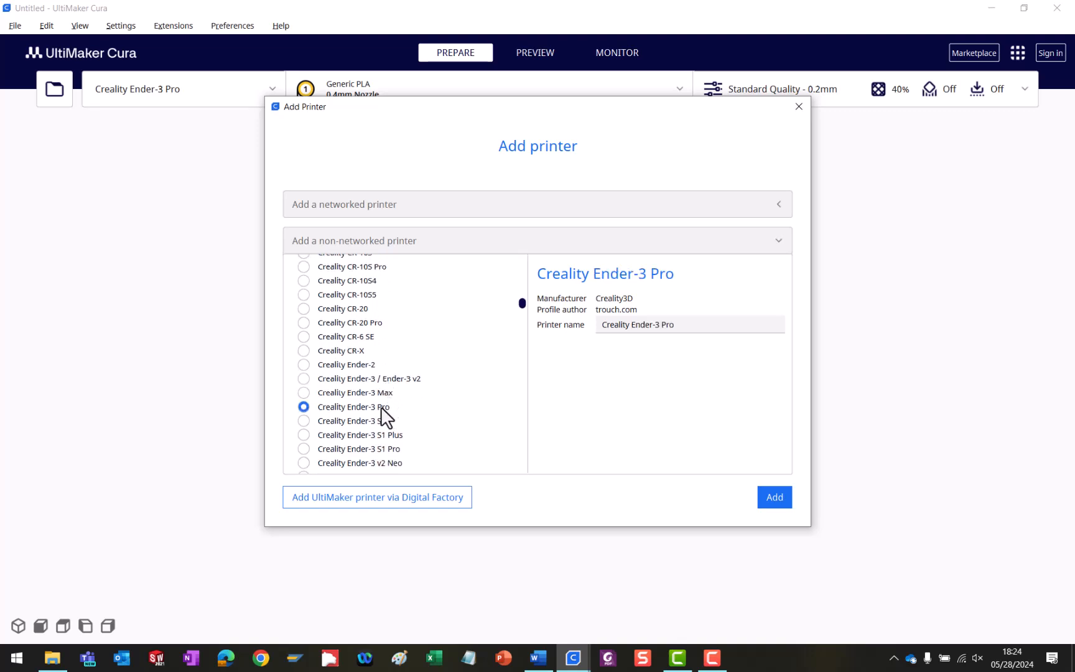
Name the printer Creality Ender-3 Pro 2 and add it
click(681, 329)
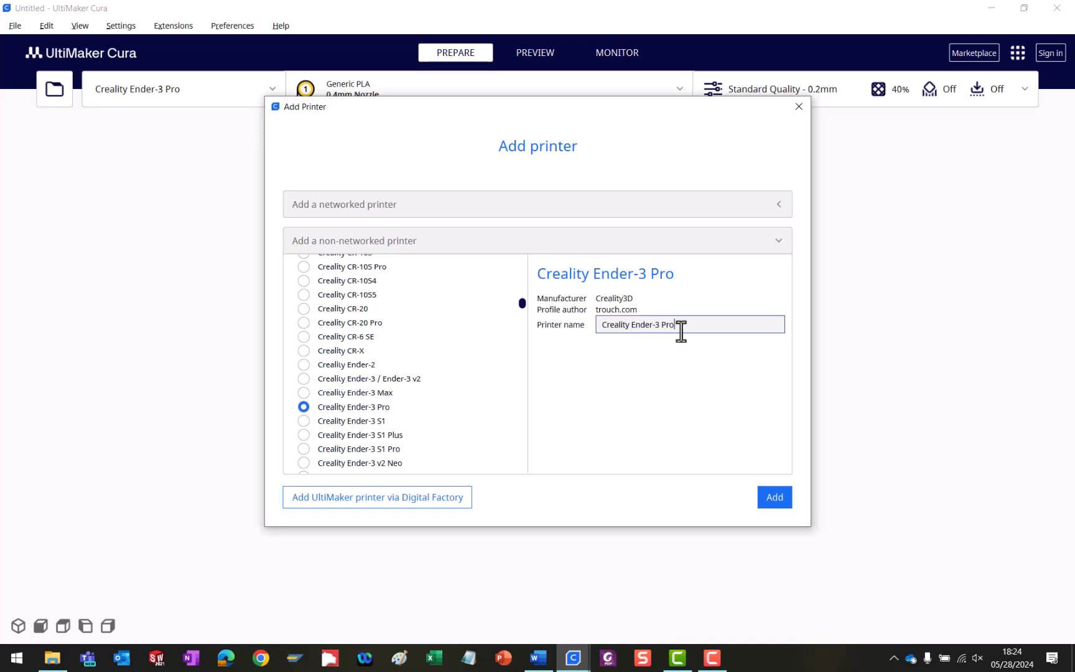
text(2)
click(780, 498)
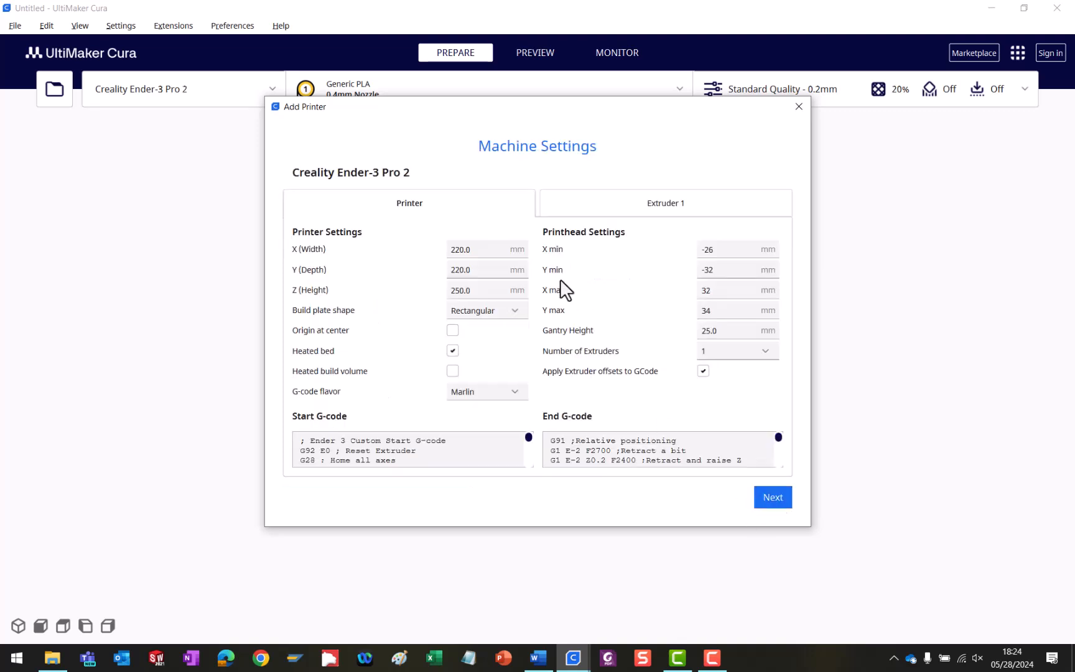
Review the new printer's width, depth, height and extruder settings, and finish the machine setup
click(473, 247)
click(479, 270)
click(478, 290)
click(602, 209)
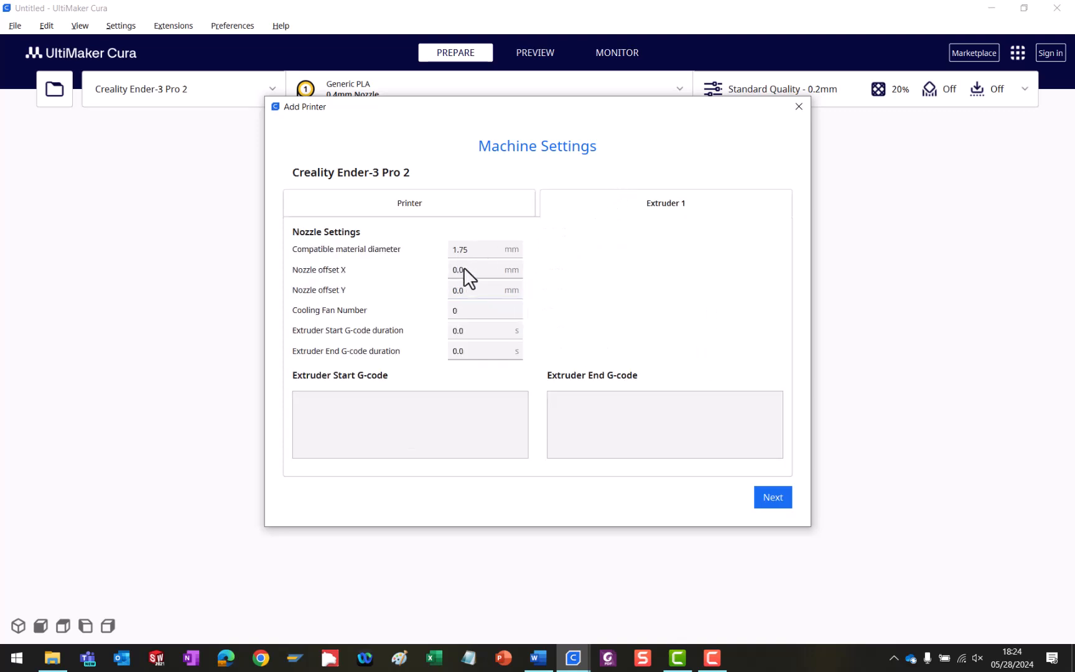
click(473, 201)
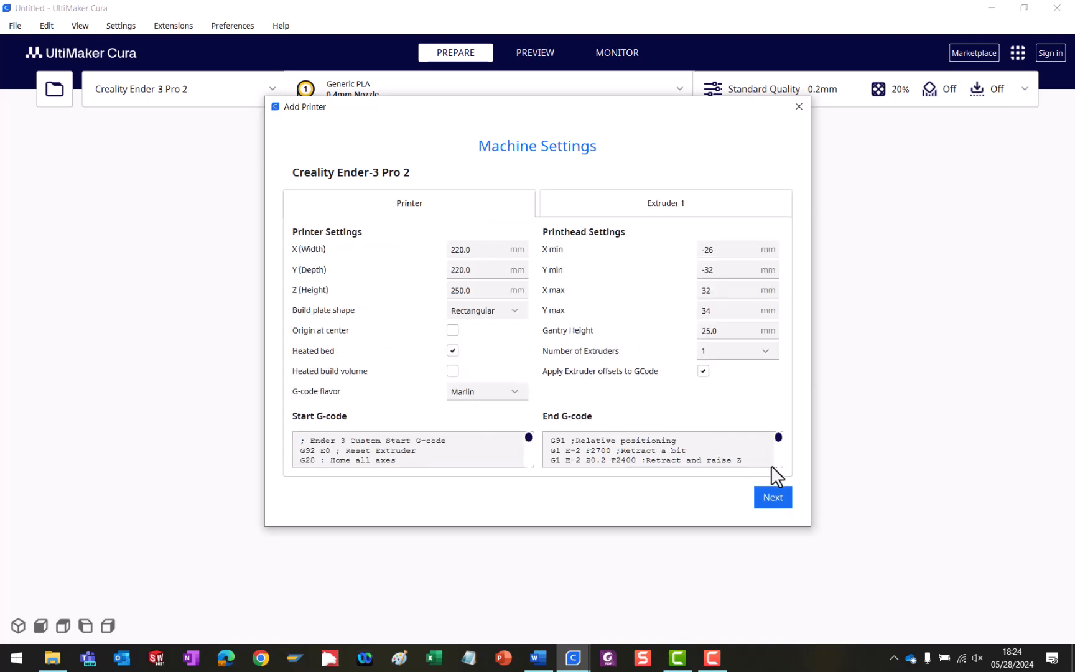
click(772, 497)
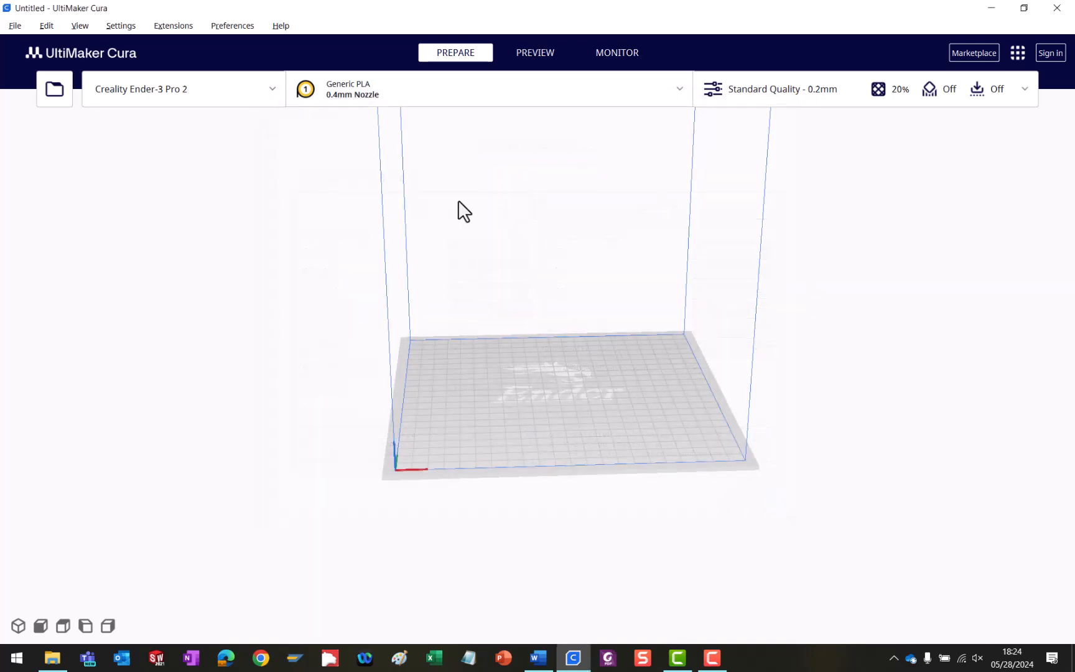
Look over the available nozzle sizes and set the print material to Generic PLA
click(652, 91)
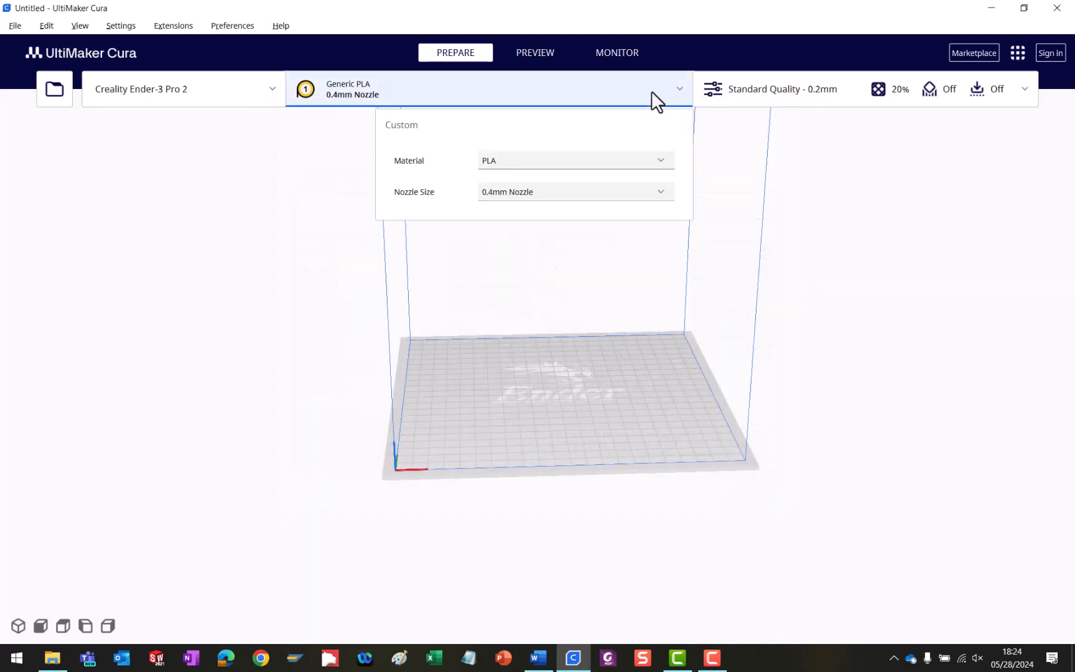
click(607, 196)
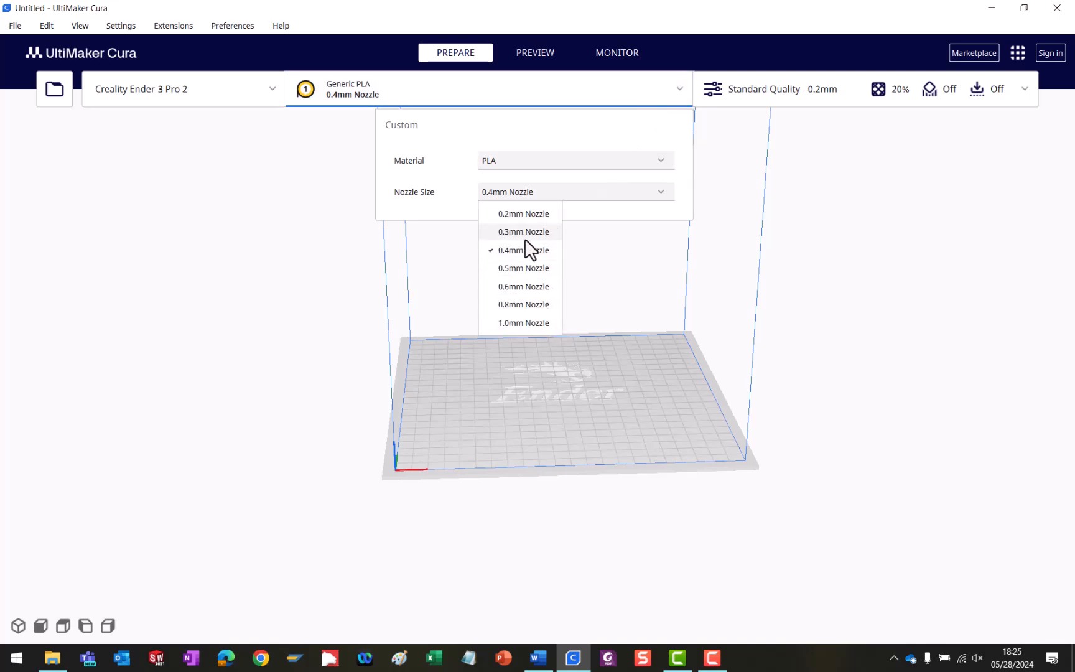
click(574, 160)
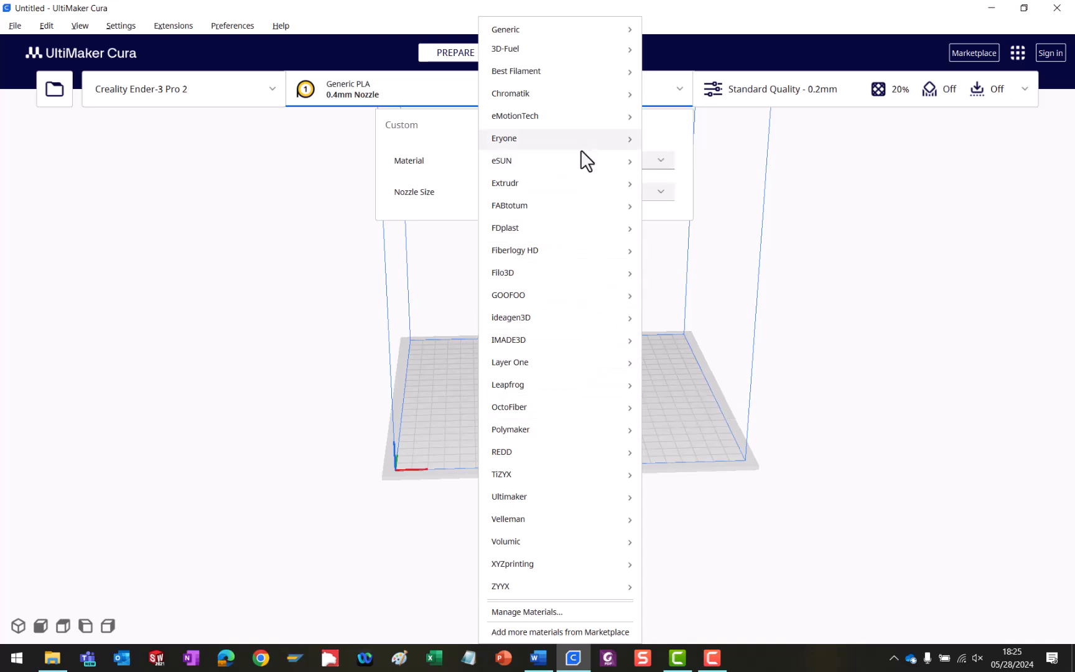
mouse_move(622, 30)
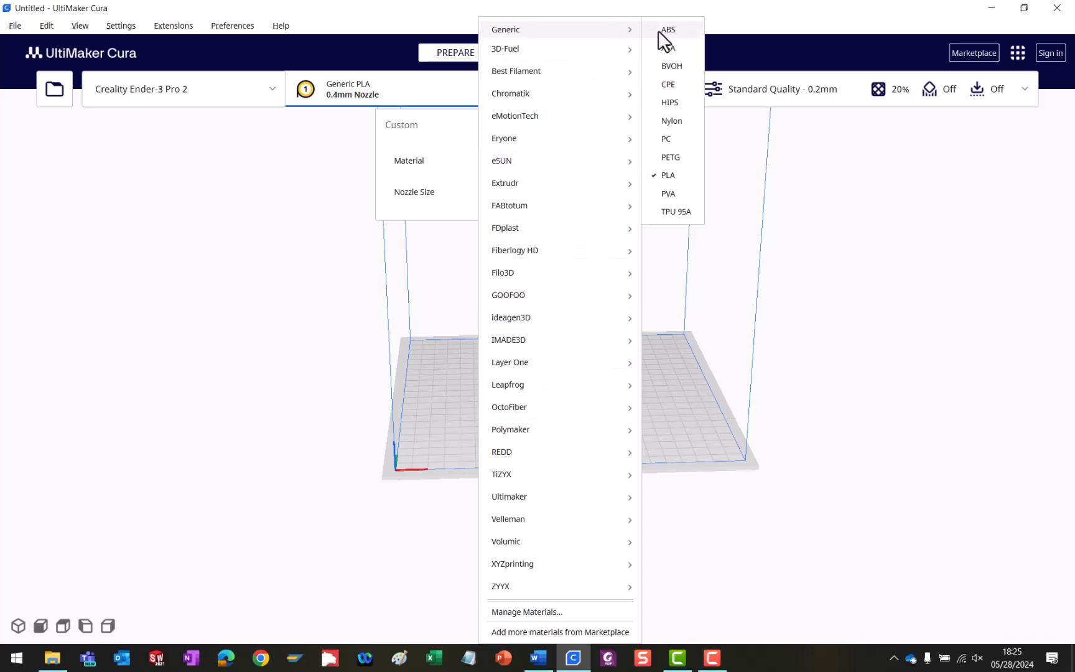
click(667, 179)
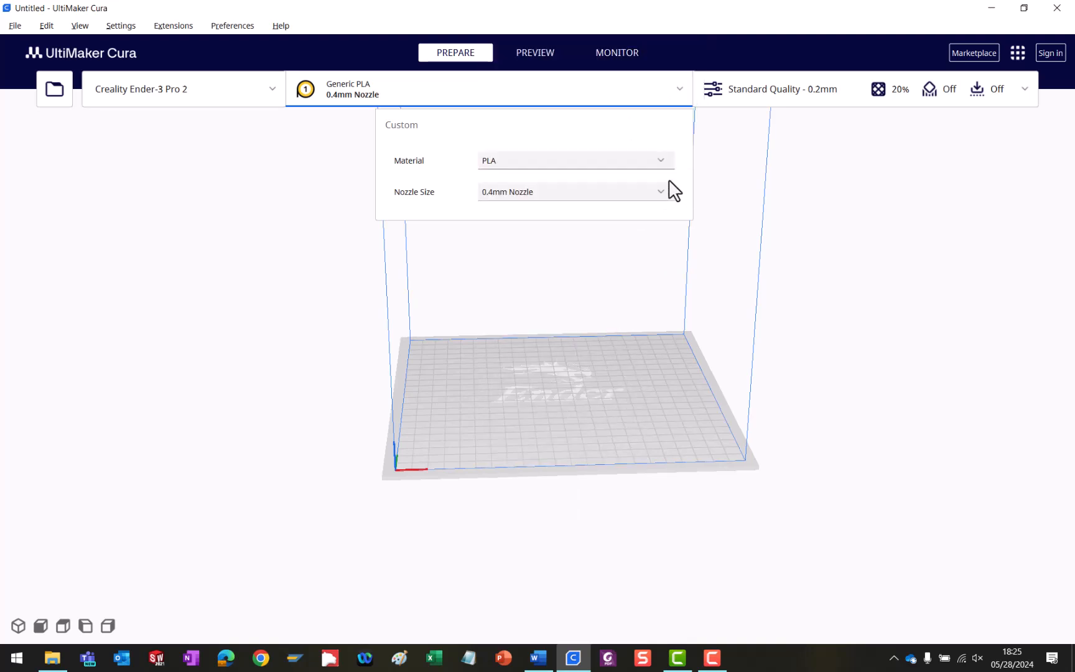
click(749, 186)
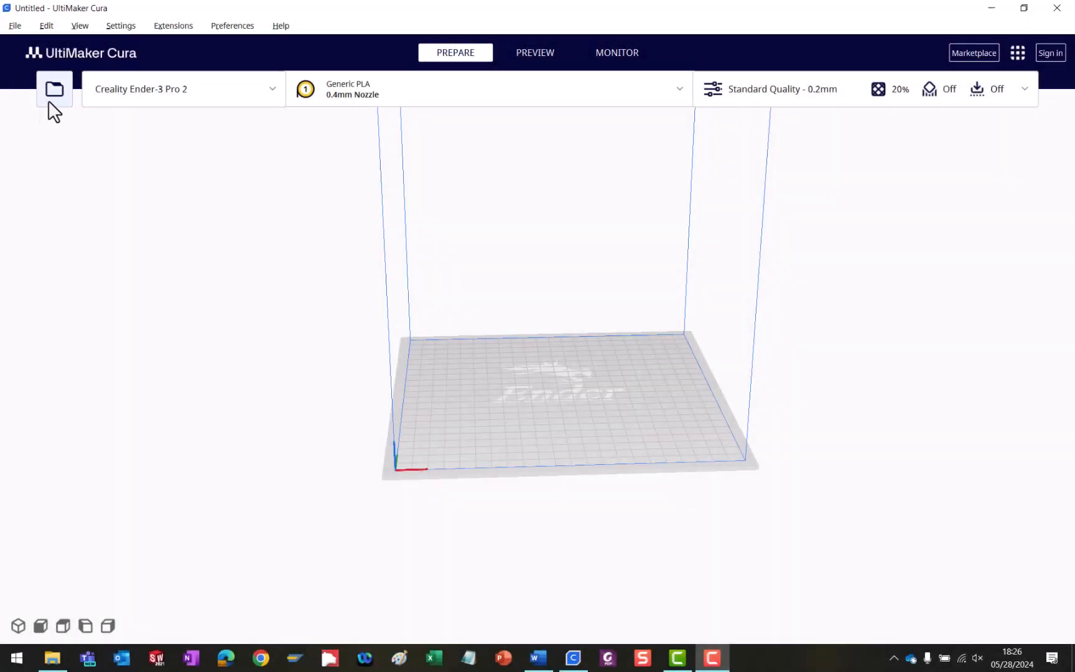
Load HookDemo-v1.stl from the HI_Cohort folder onto the build plate
click(49, 105)
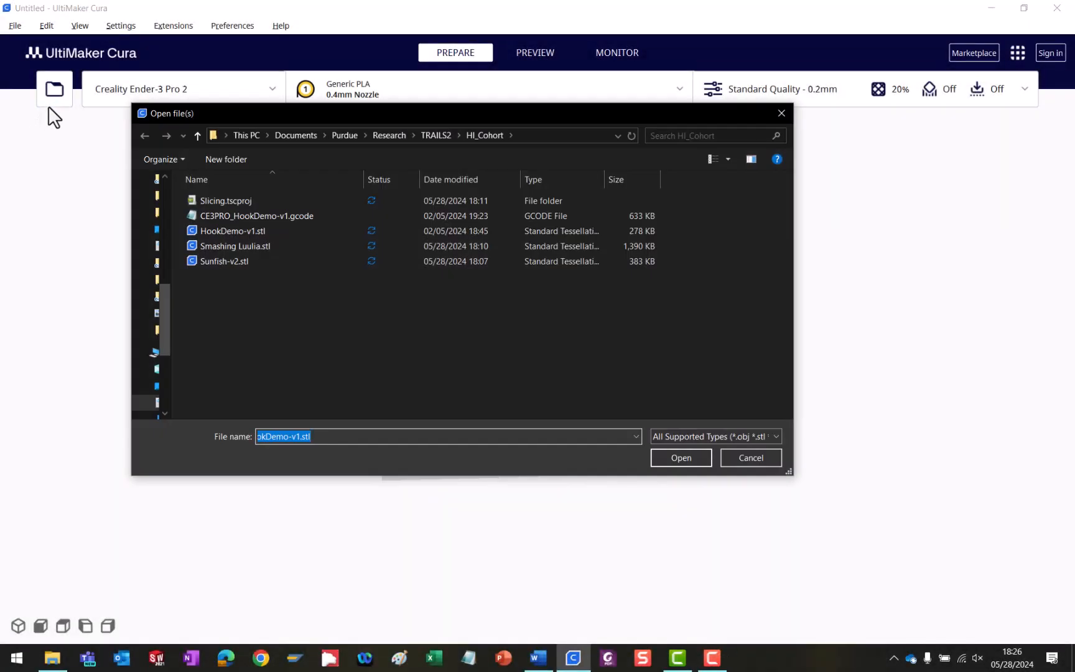
click(256, 230)
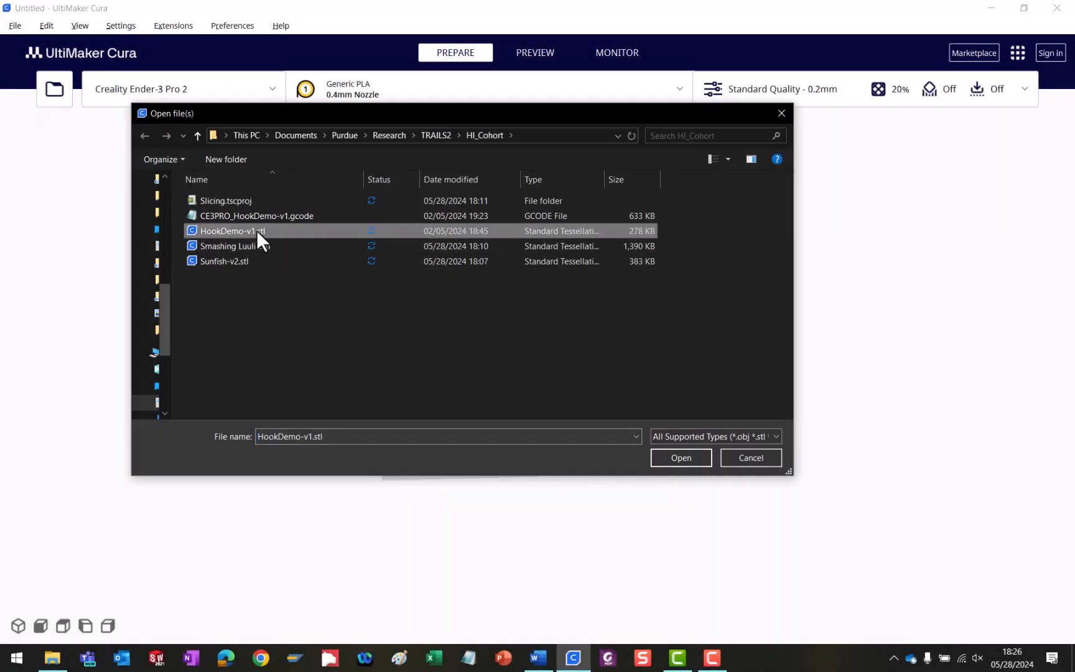
click(659, 458)
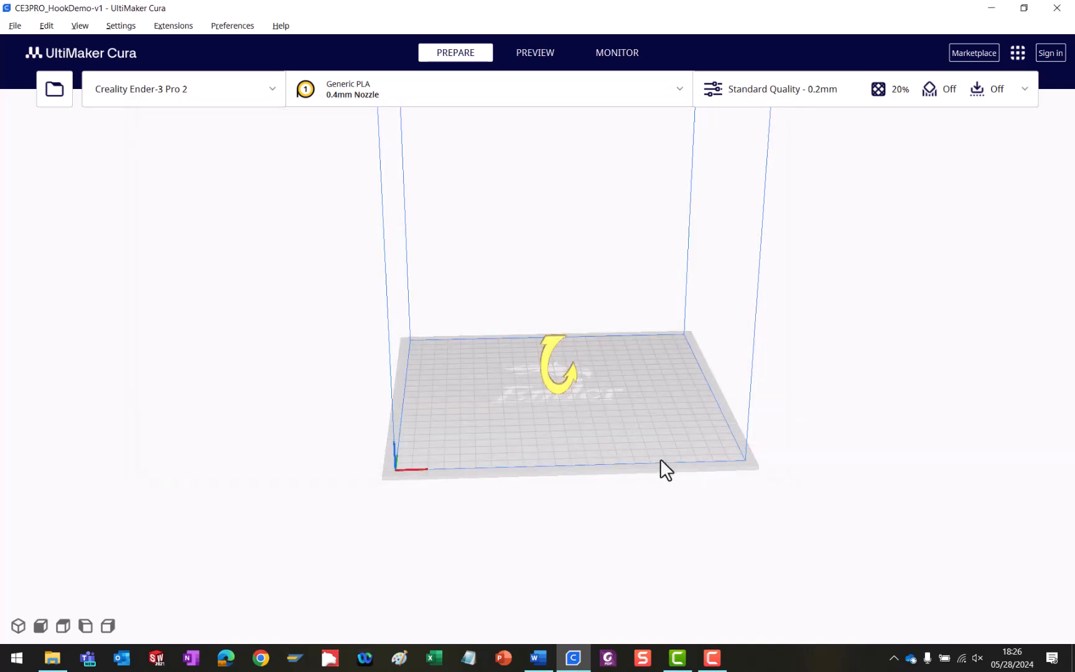
Load Sunfish-v2.stl onto the build plate alongside the hook
click(54, 103)
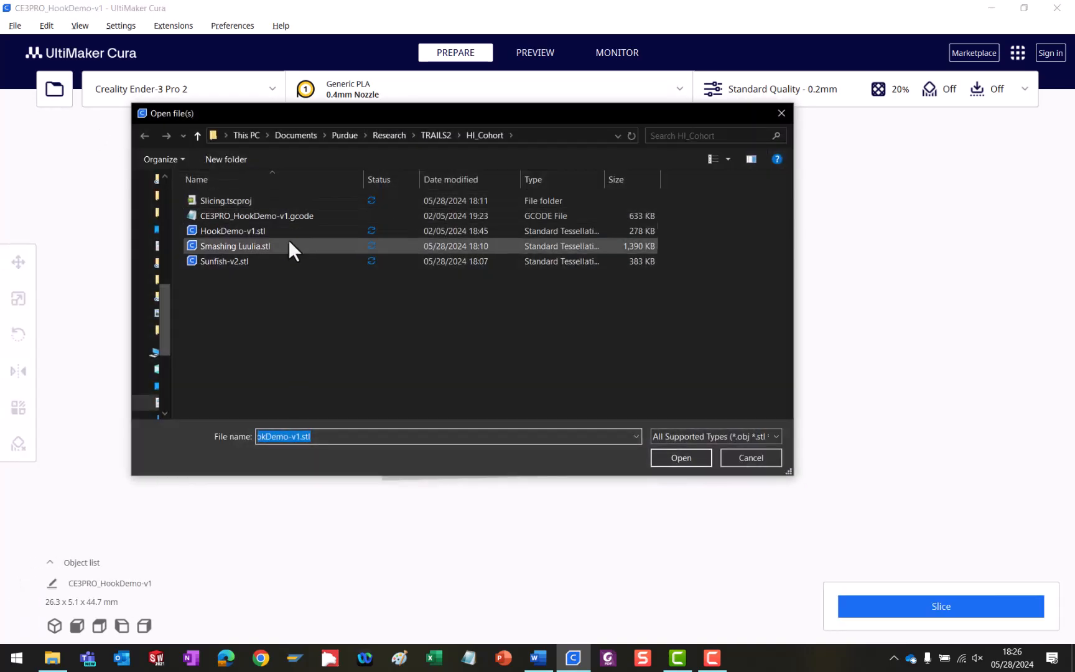
click(284, 261)
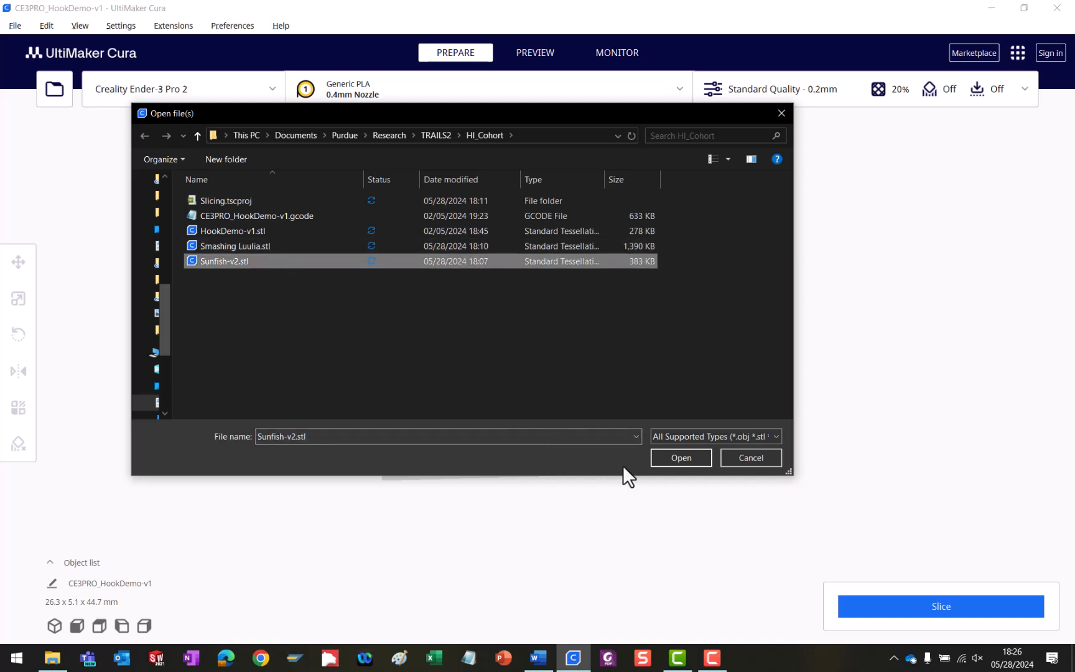
click(680, 458)
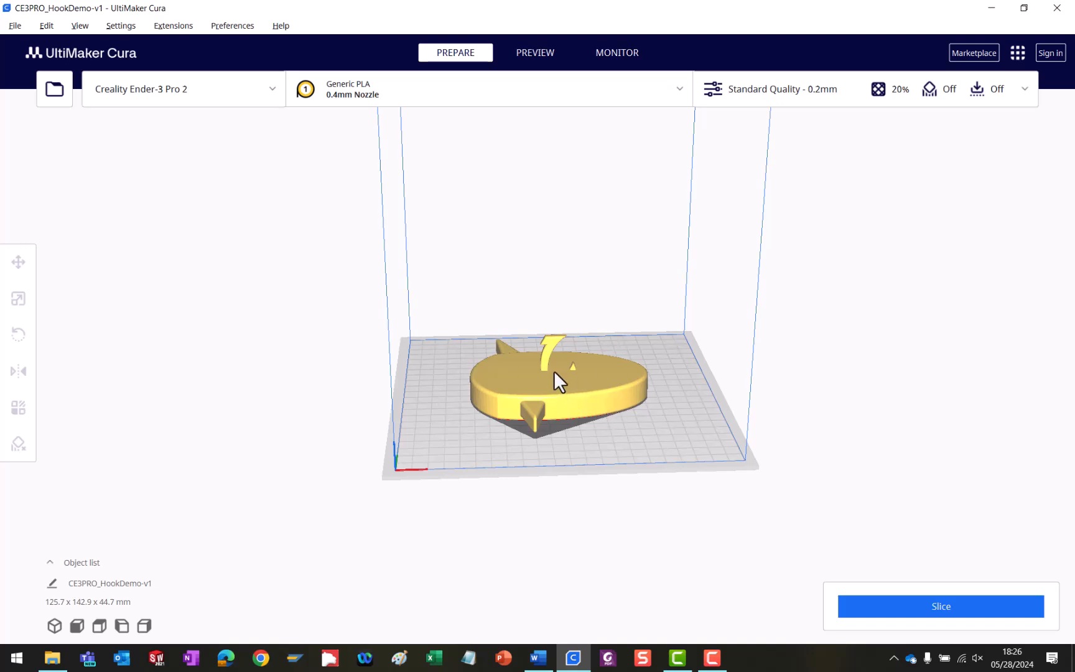
Separate the overlapping models by moving the hook to about X 73, Y -52 mm and the sunfish to about X -33 mm
scroll(561, 373, up, 4)
scroll(566, 373, down, 5)
scroll(571, 373, up, 3)
scroll(575, 375, down, 3)
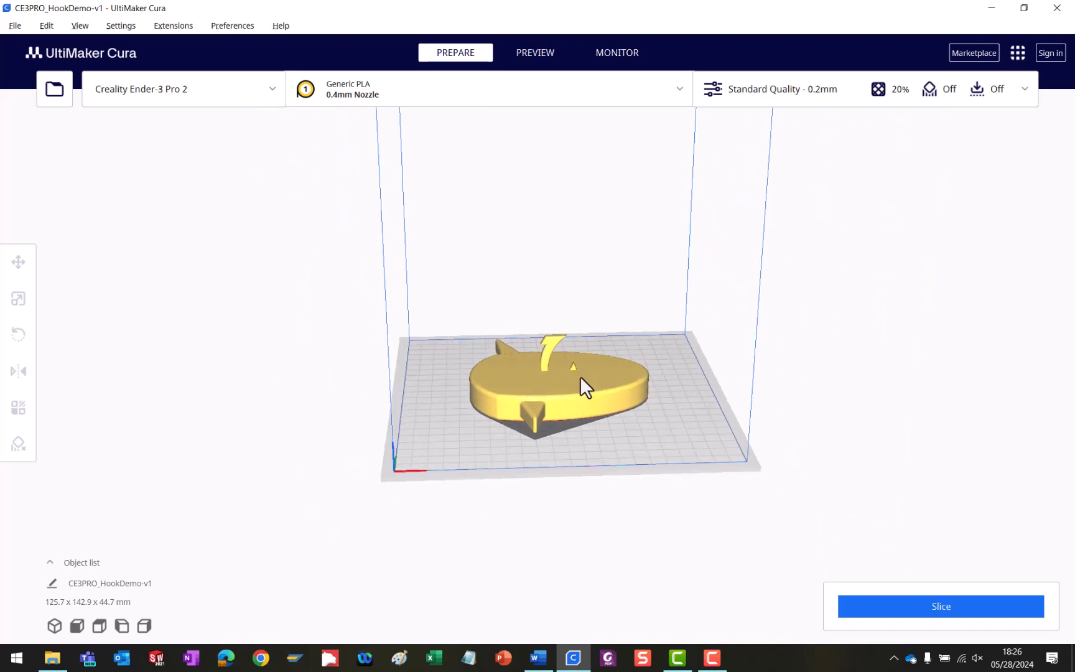
middle_drag(580, 375, 488, 374)
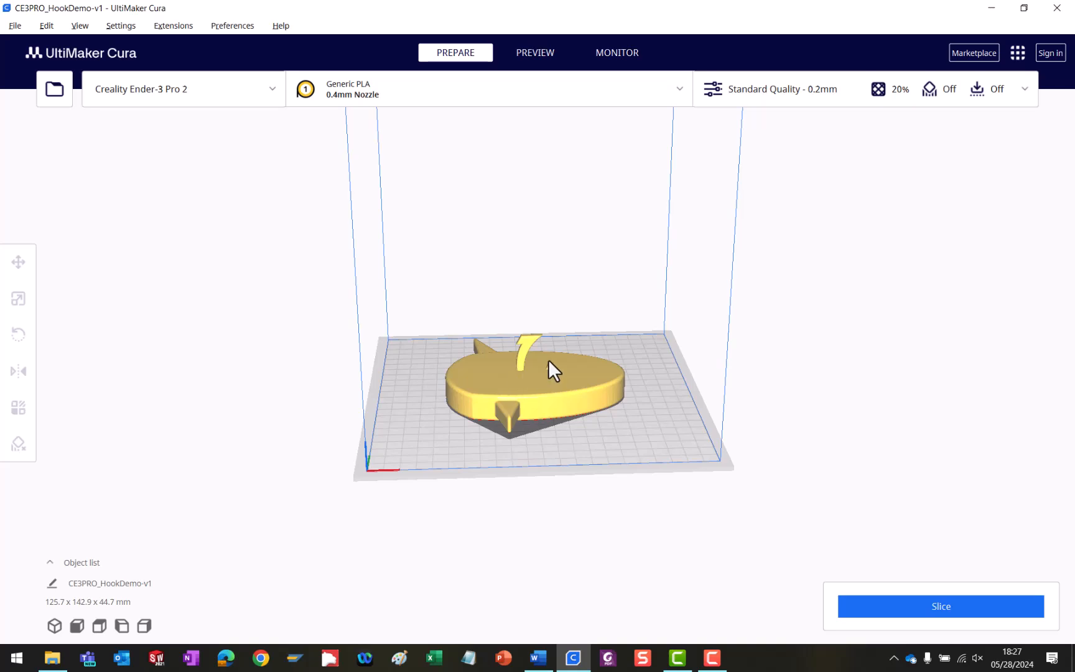
right_drag(549, 359, 537, 385)
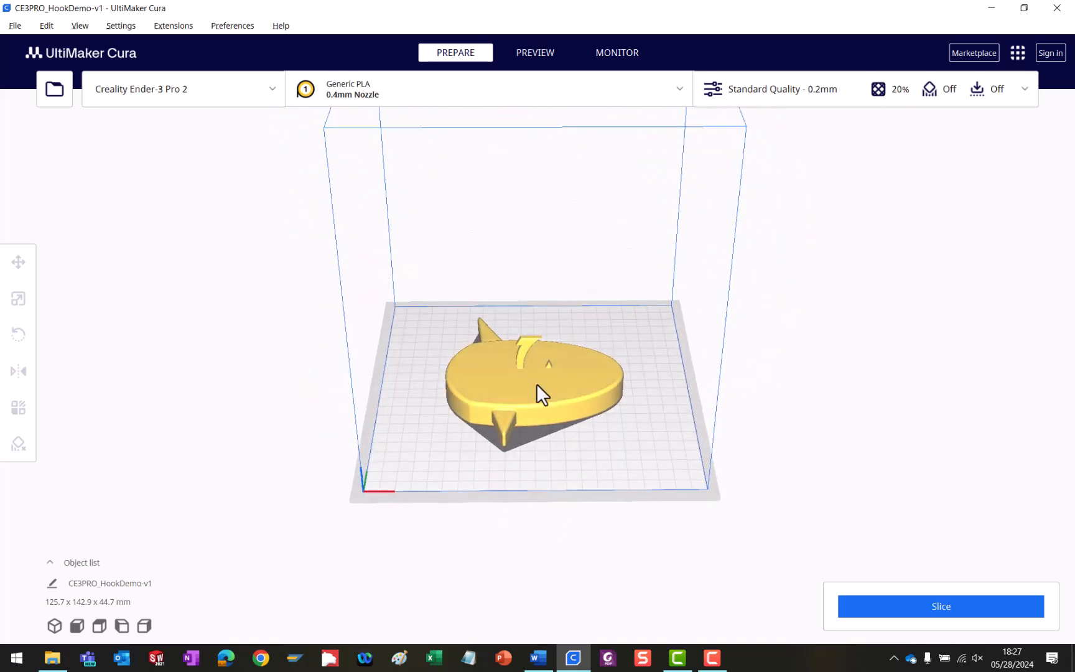
click(537, 384)
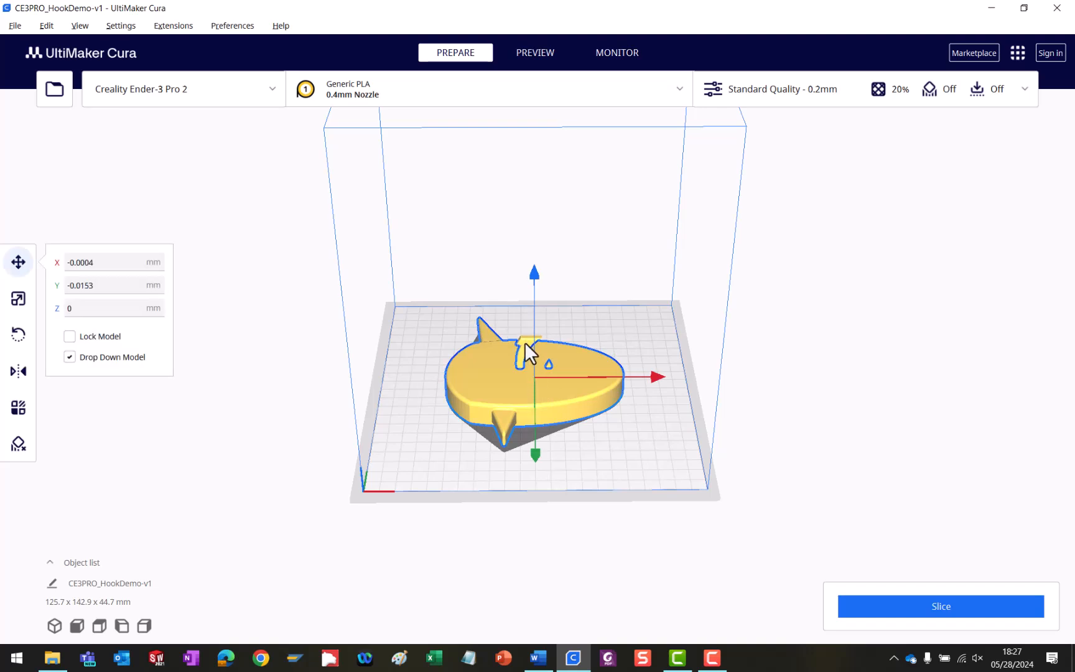
click(523, 342)
drag(528, 358, 632, 323)
click(541, 388)
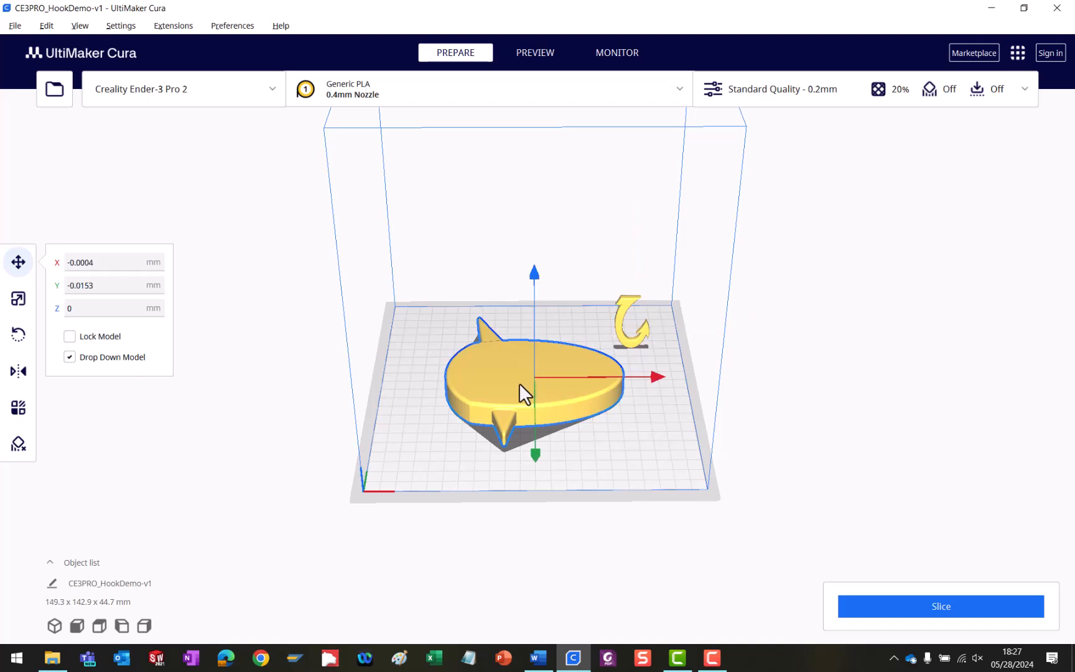
drag(517, 384, 454, 375)
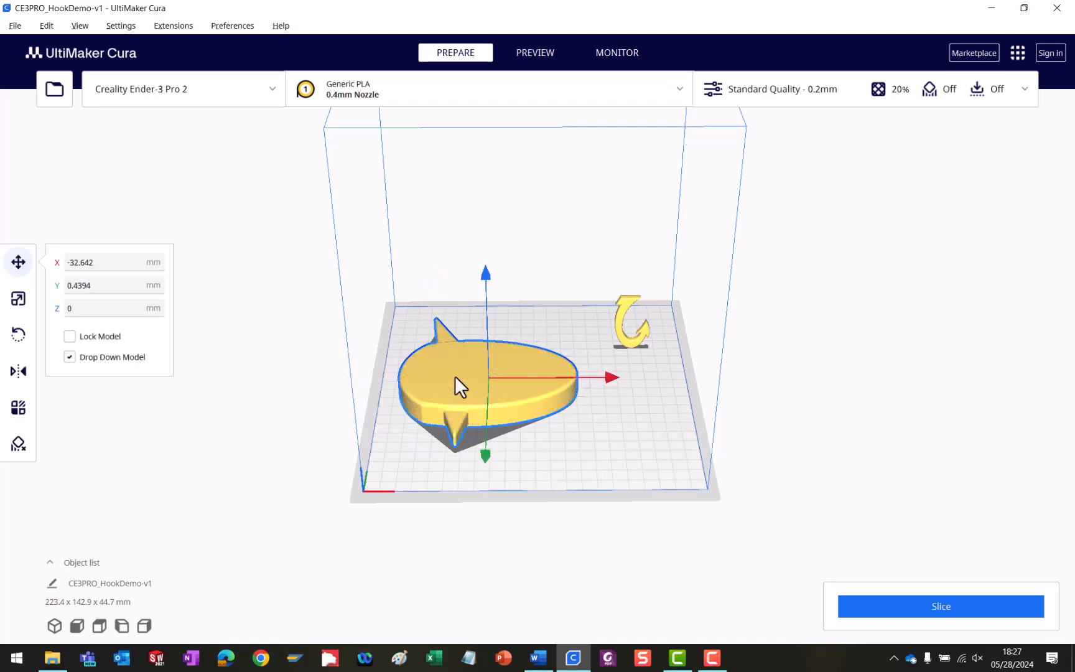
Enlarge the sunfish uniformly beyond the build plate, and shrink it to about 60% of its original size
click(18, 300)
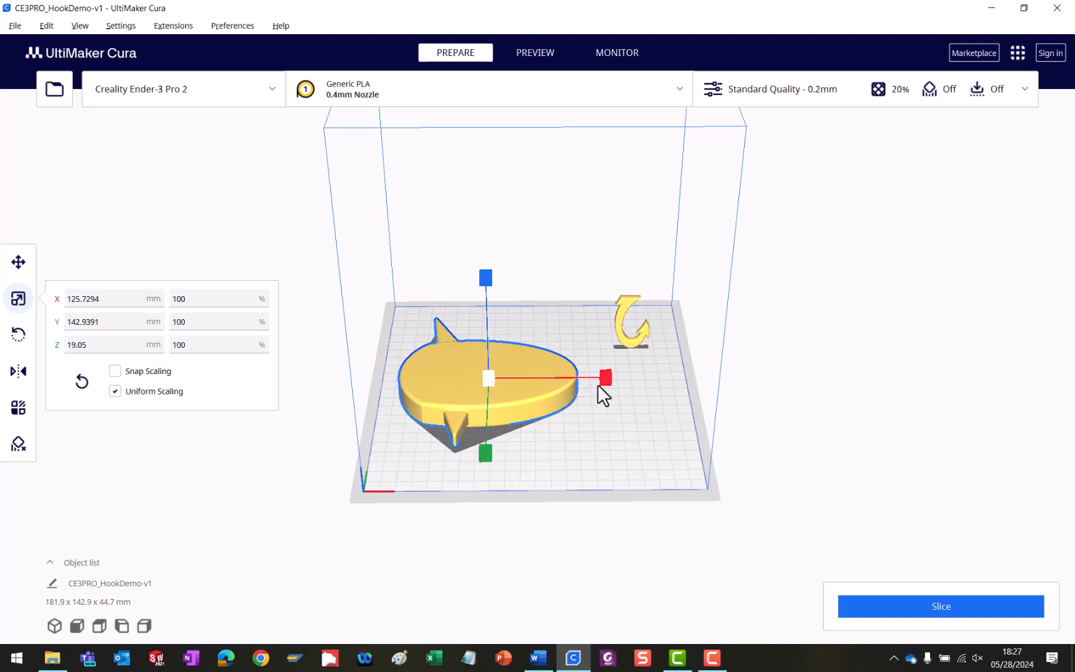
drag(613, 377, 670, 381)
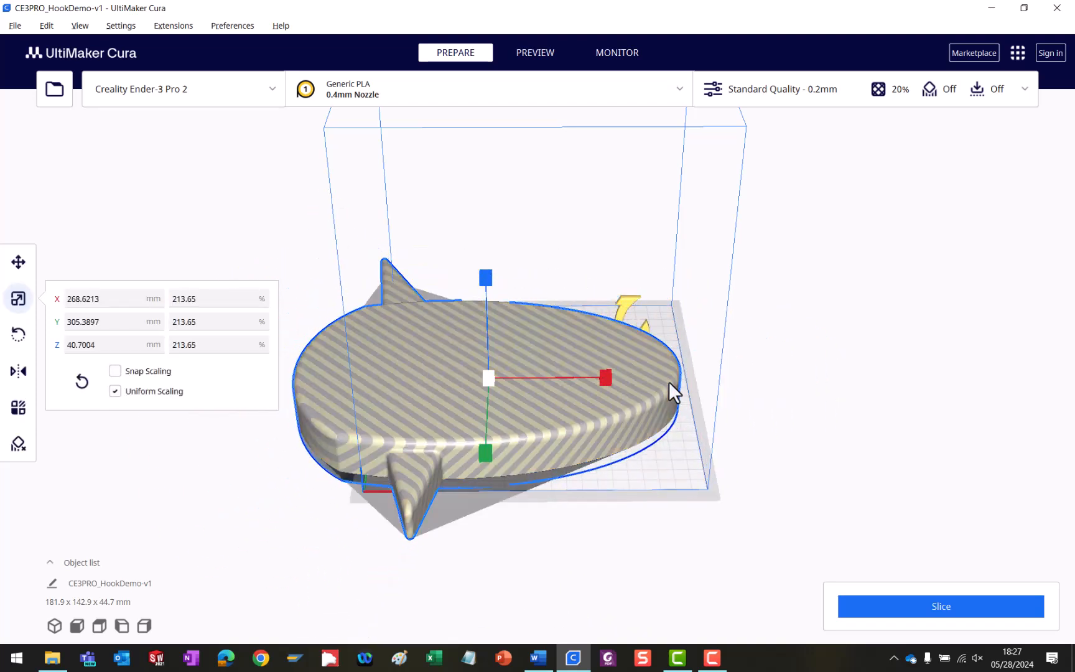
drag(604, 377, 487, 402)
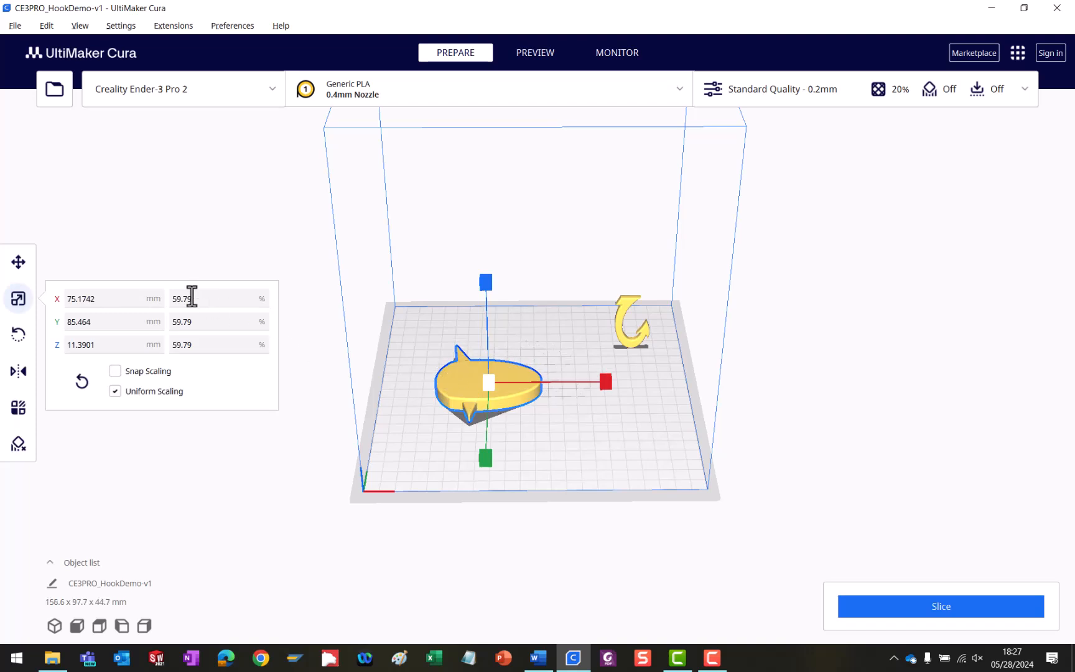
click(444, 340)
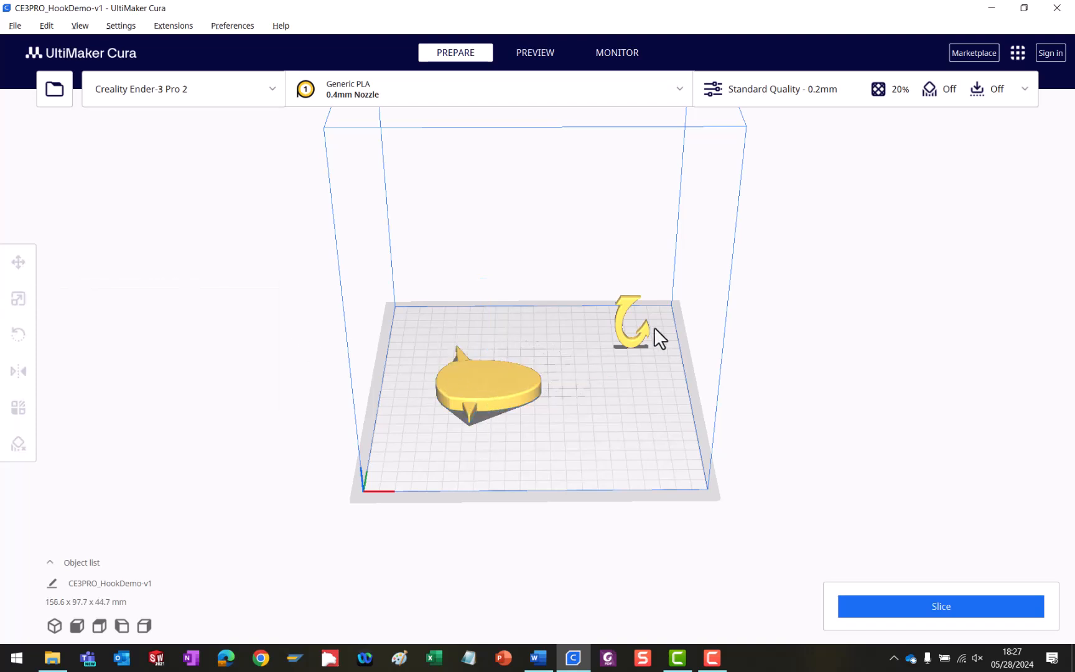
Delete the sunfish model from the build plate
click(616, 324)
click(491, 365)
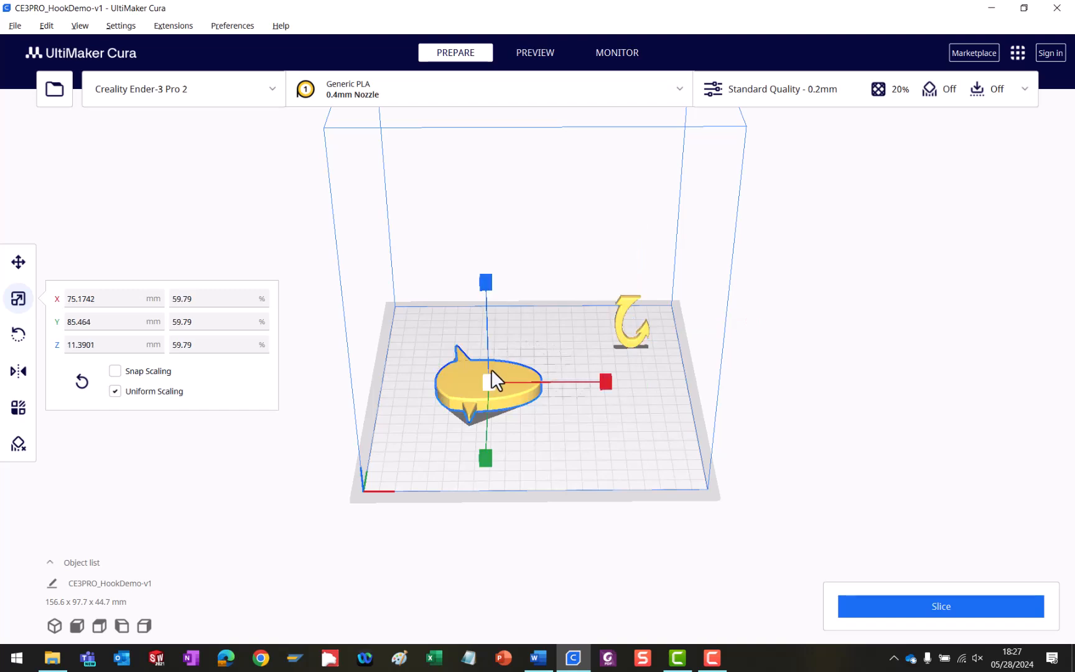
key(Delete)
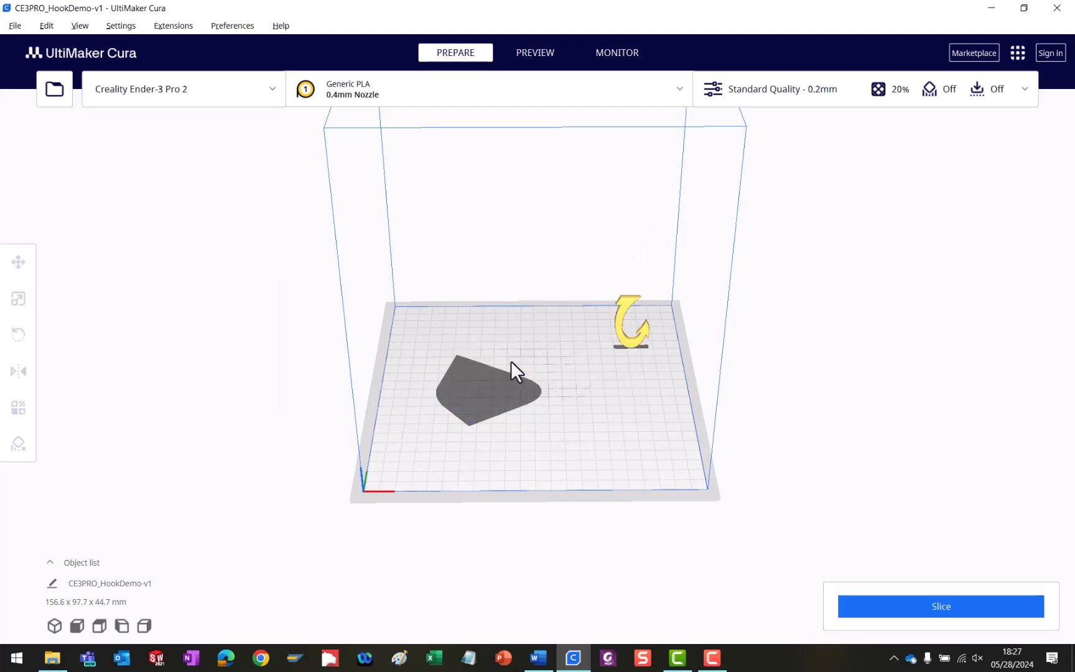
click(627, 341)
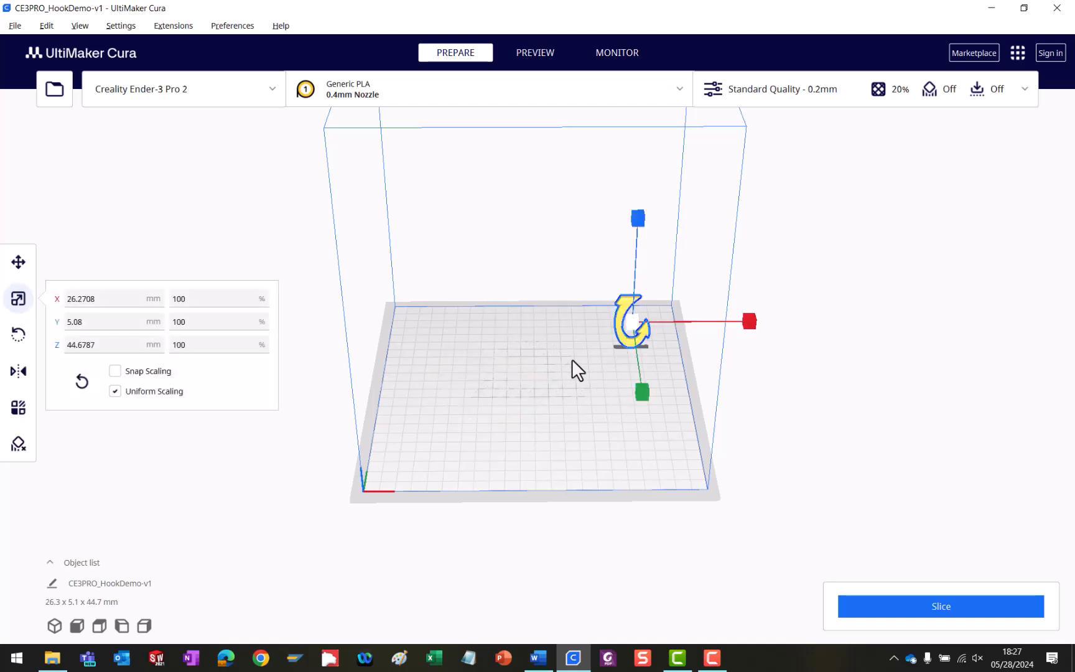
drag(616, 331, 613, 341)
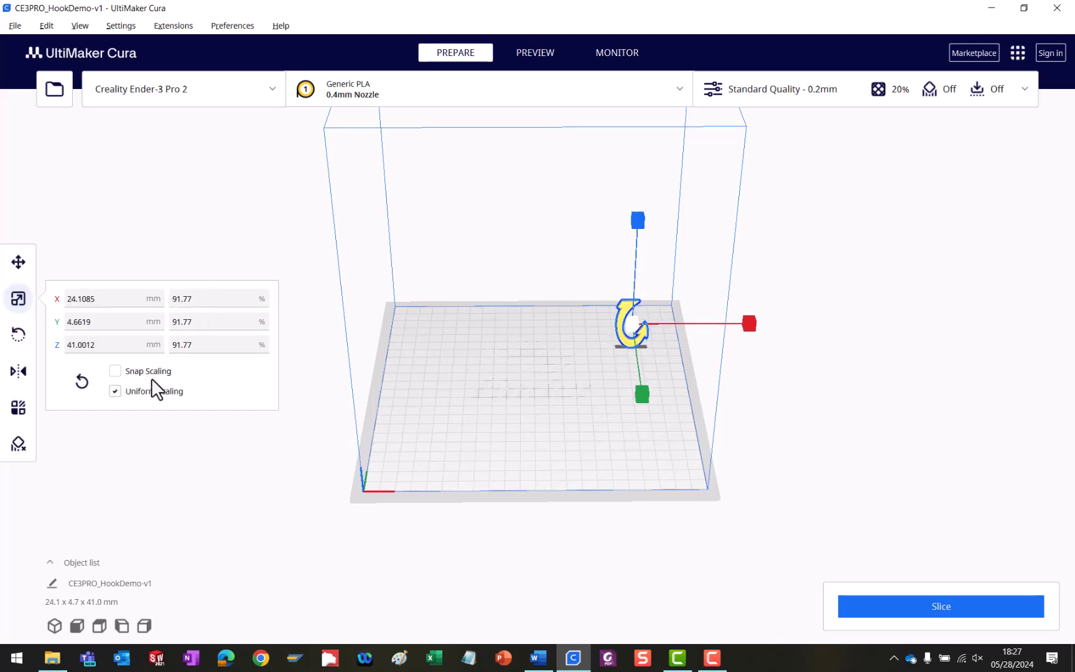
click(81, 382)
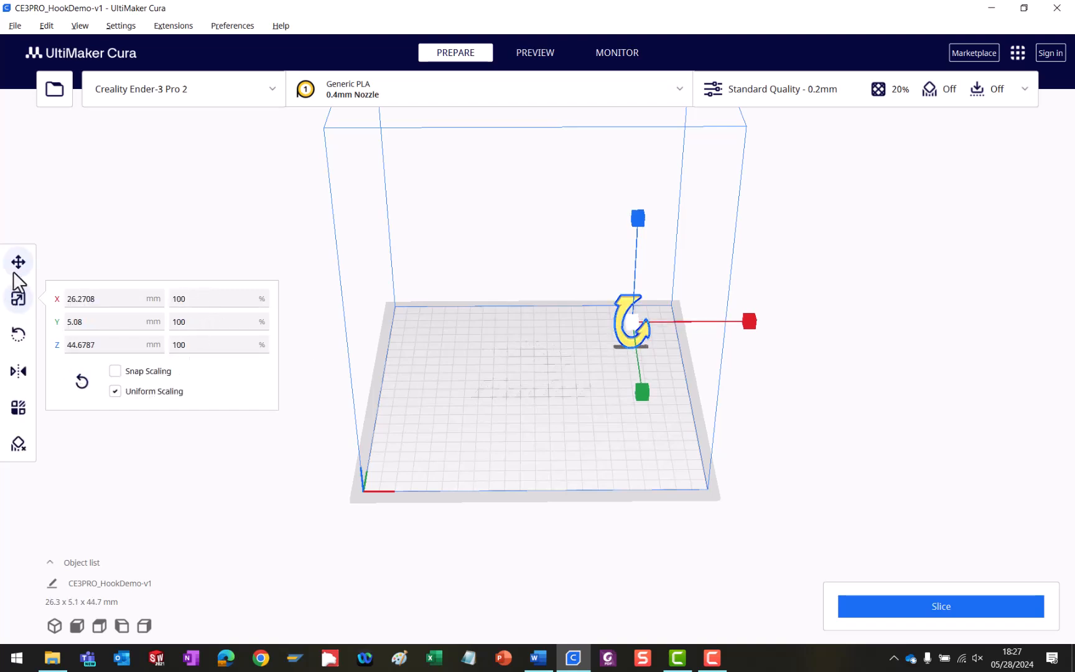
Move the hook near the centre of the build plate, to about X 2, Y -3 mm
click(18, 262)
click(599, 364)
click(629, 344)
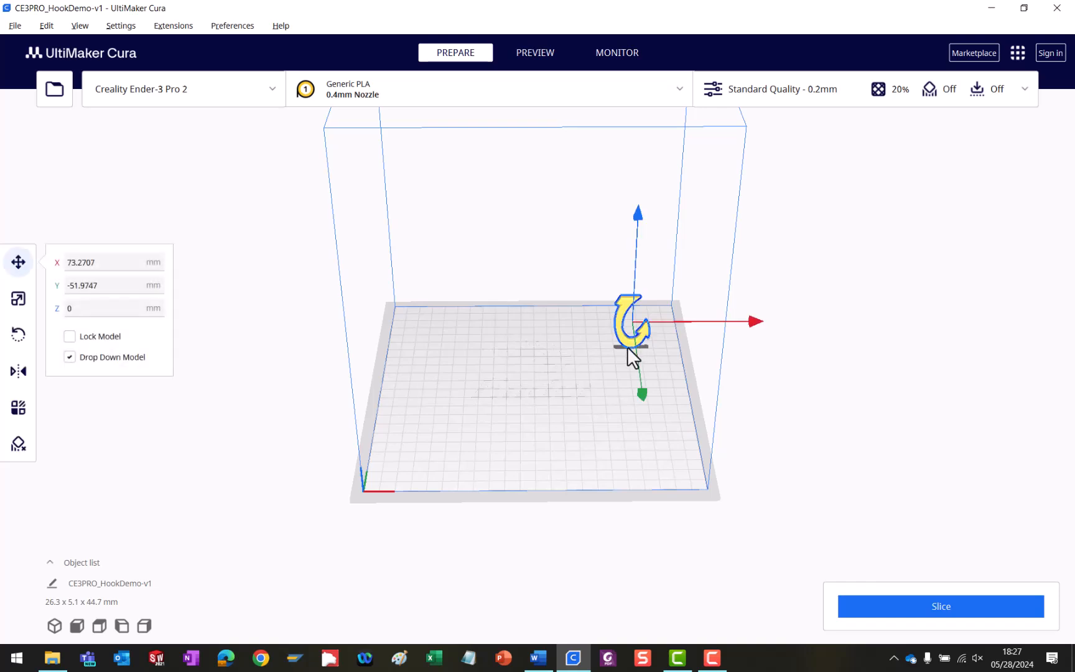
drag(638, 326, 549, 366)
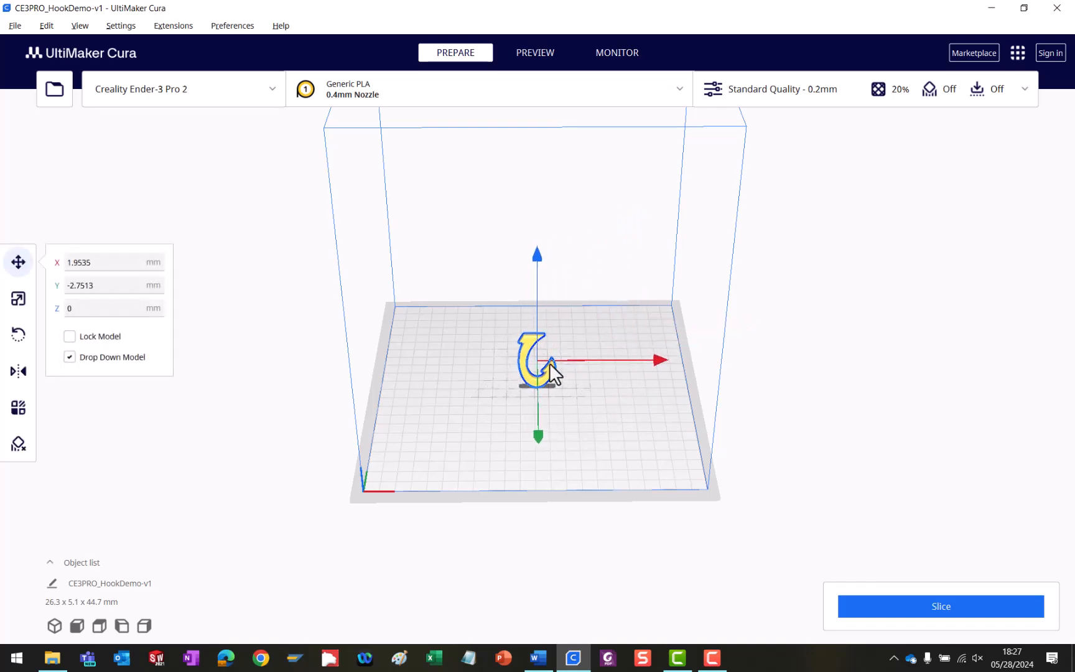
Slice the upright hook and examine its print estimate and overhanging areas up close
right_drag(575, 398, 360, 357)
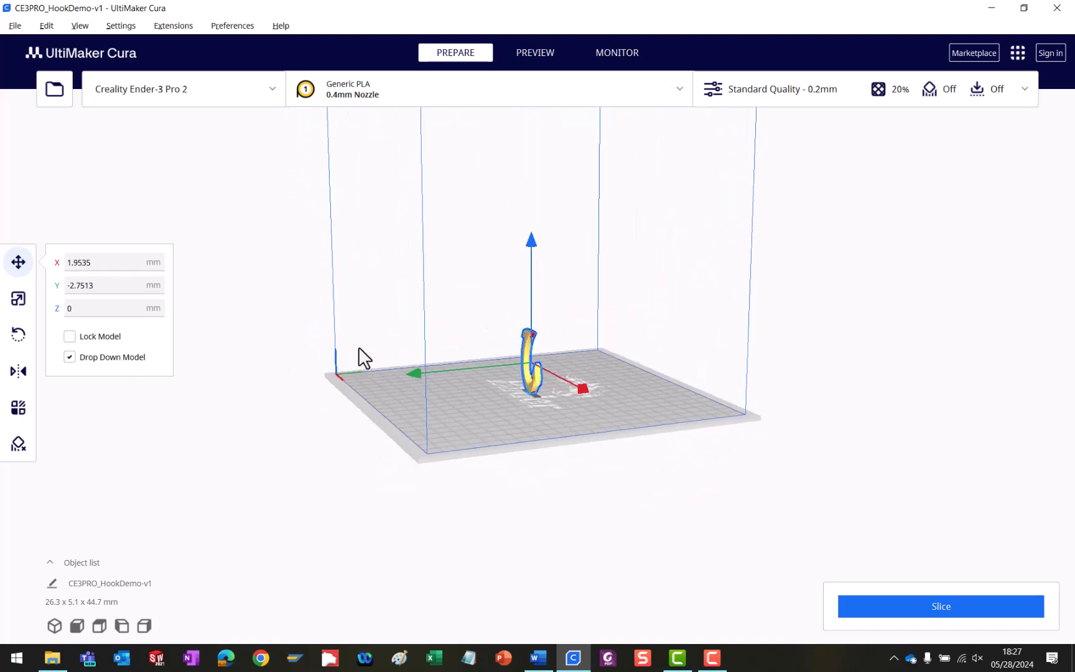
click(949, 607)
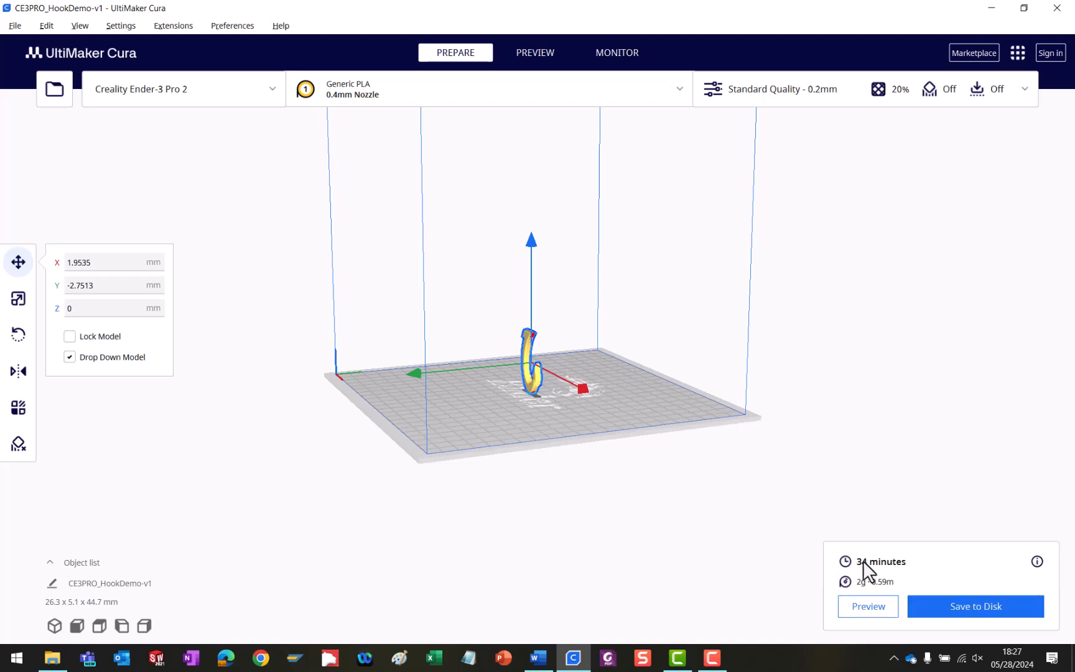
right_drag(623, 385, 487, 412)
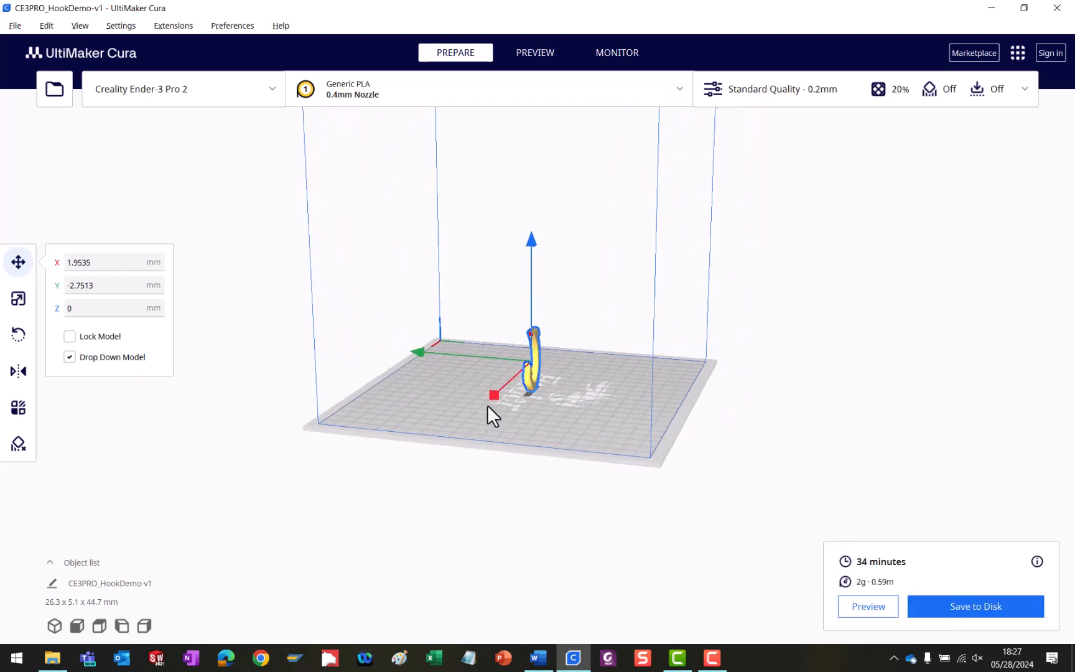
scroll(554, 389, down, 2)
scroll(559, 377, up, 3)
scroll(555, 373, up, 5)
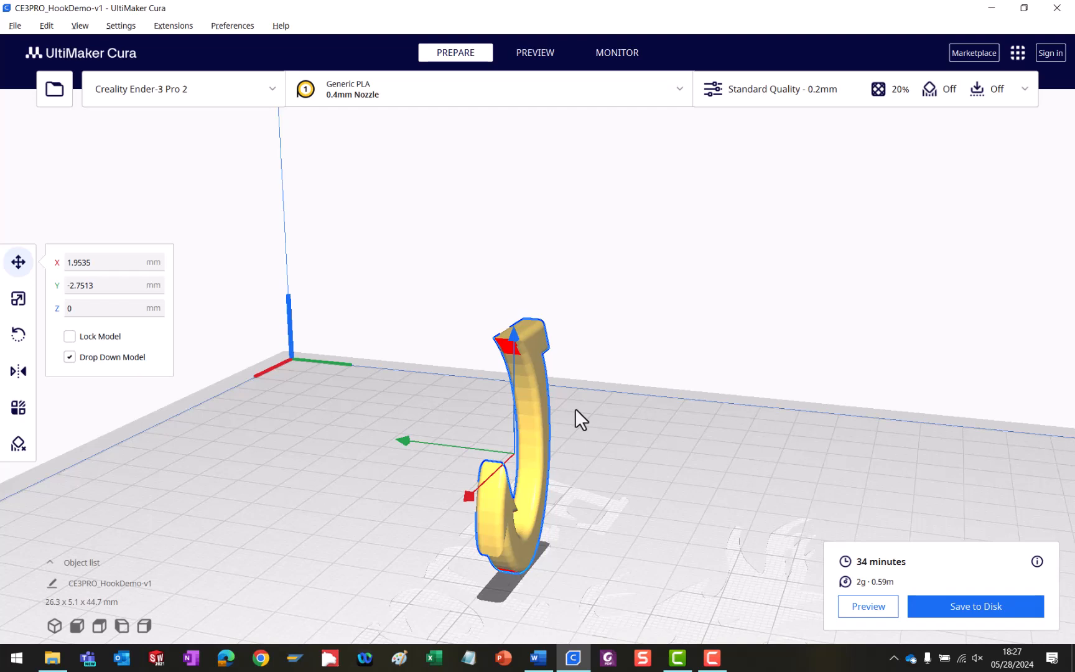
click(575, 408)
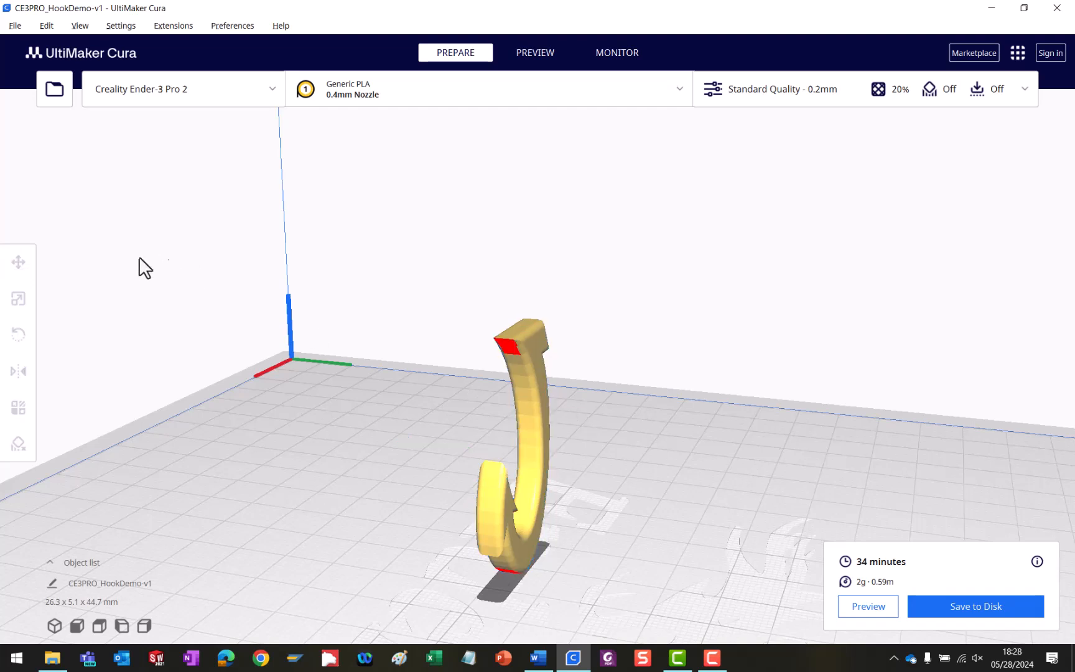
Lay the hook flat on the build plate by choosing its broad side as the face to align
click(538, 386)
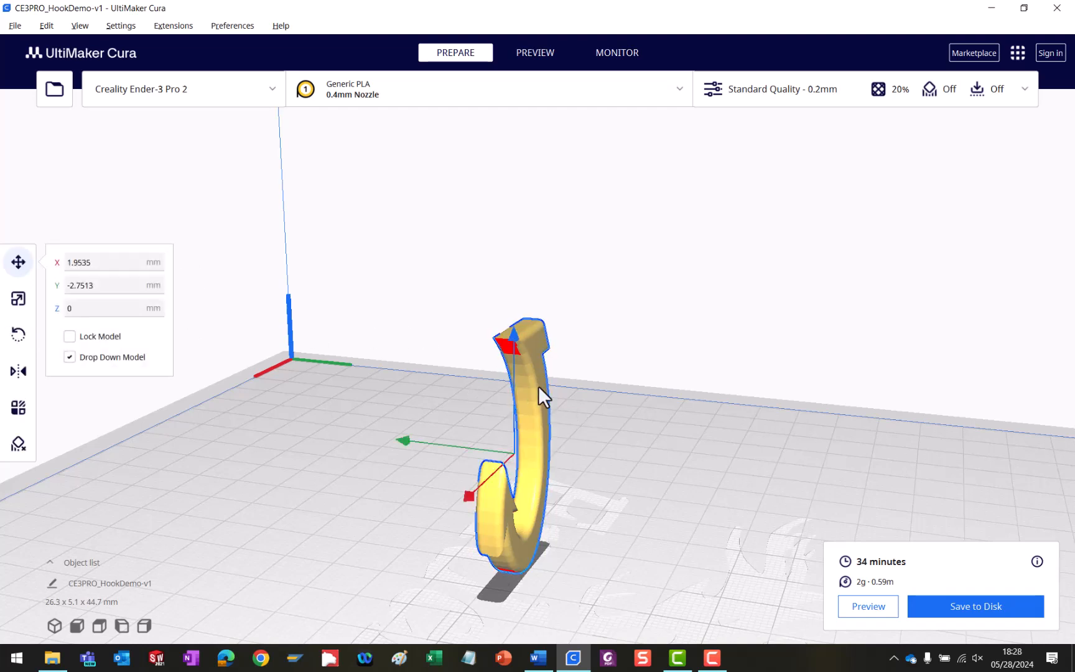
click(18, 339)
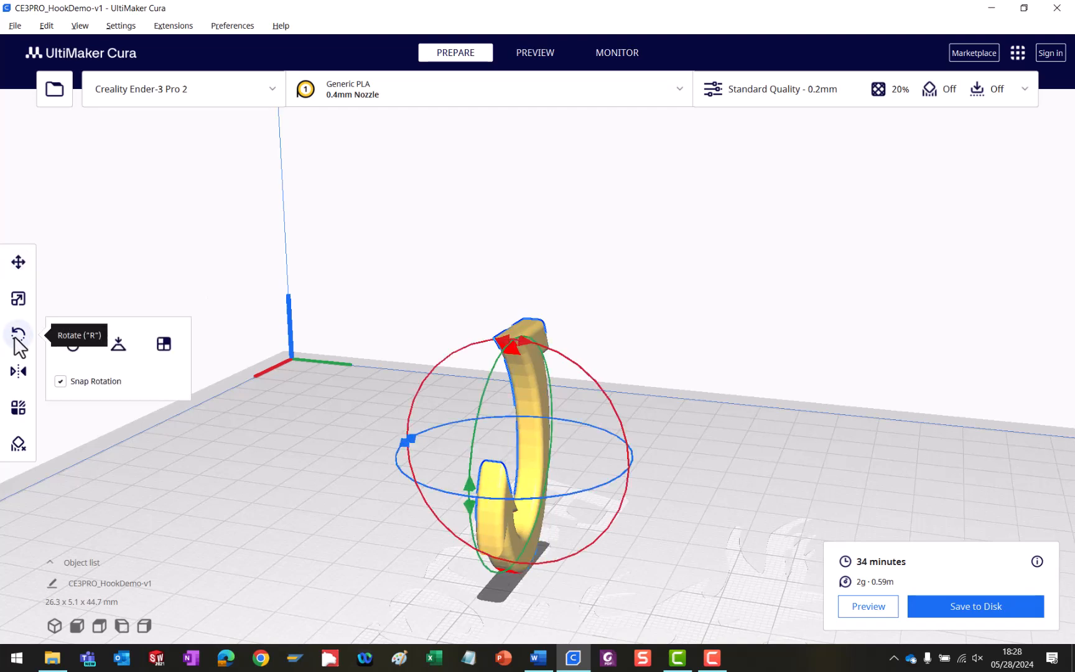
click(168, 347)
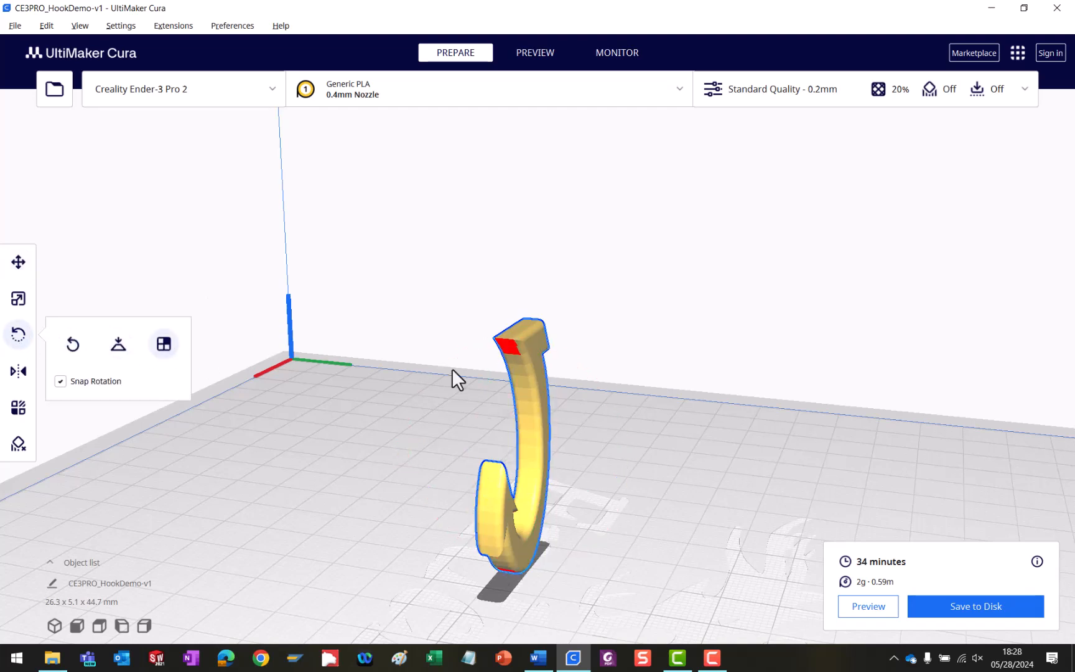
click(538, 348)
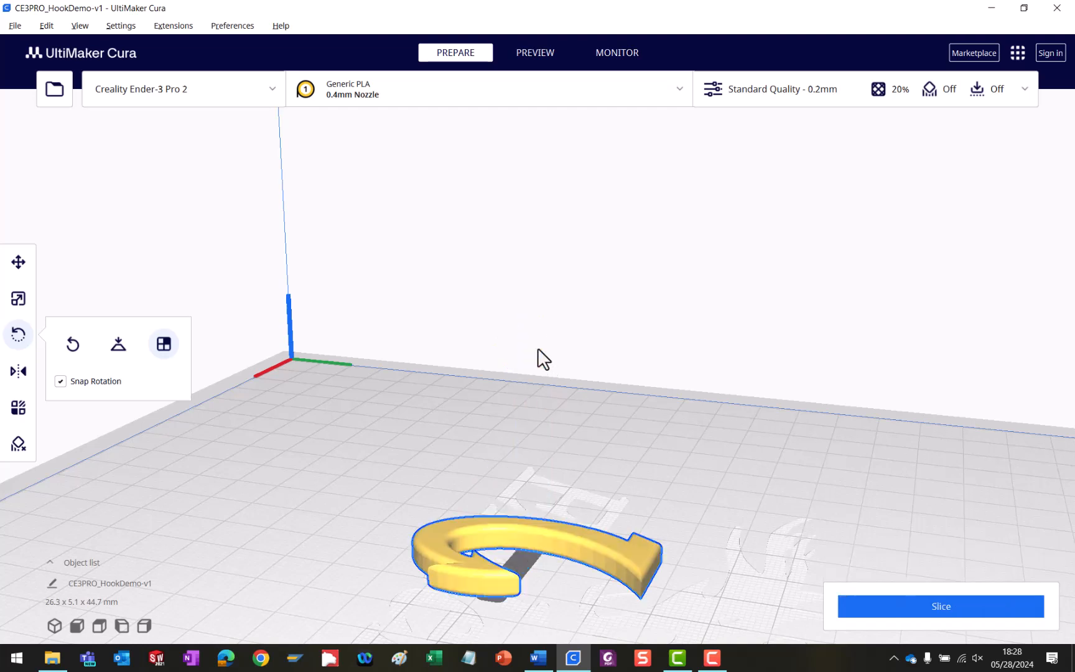
Slice the flat-lying hook again and check its print estimate and orientation on the plate
click(908, 602)
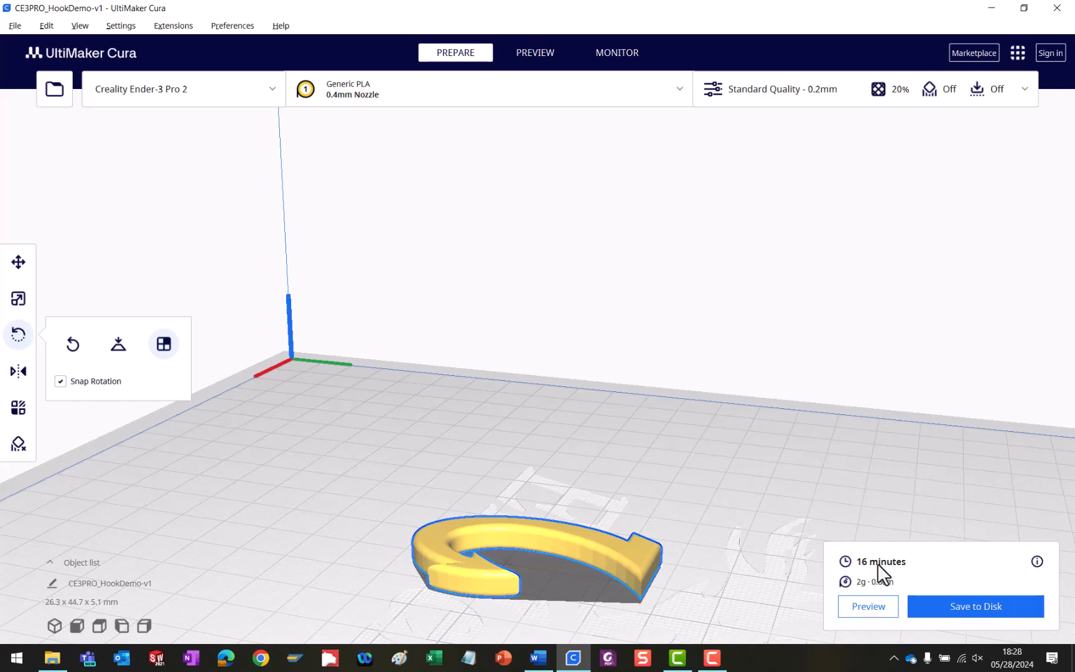
scroll(730, 496, up, 2)
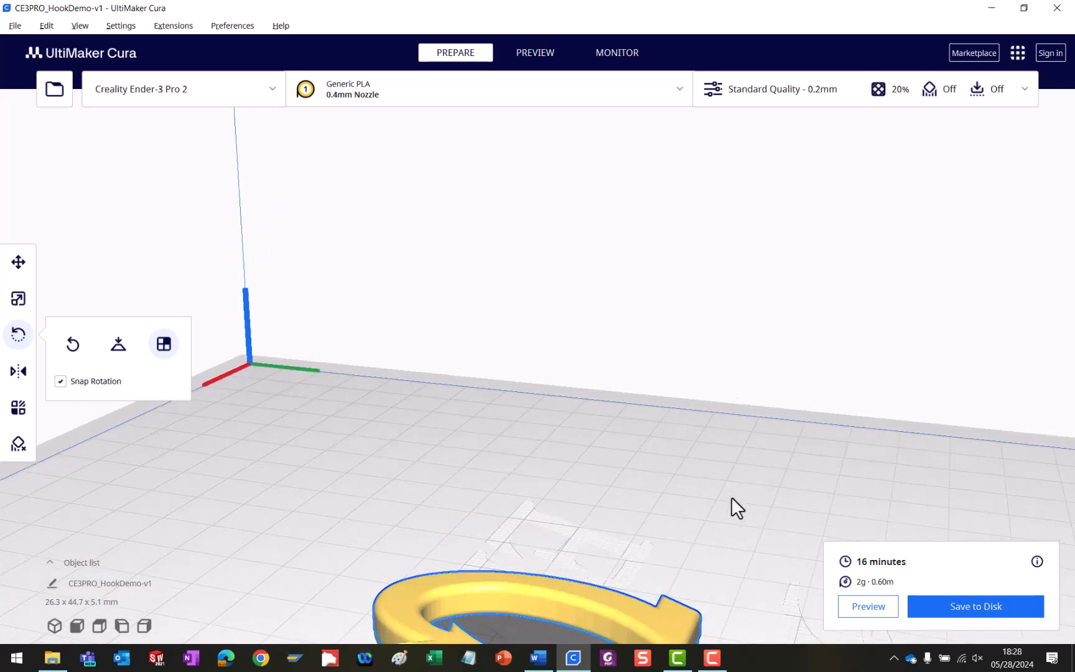
scroll(730, 497, down, 4)
scroll(729, 496, down, 3)
right_drag(568, 487, 835, 509)
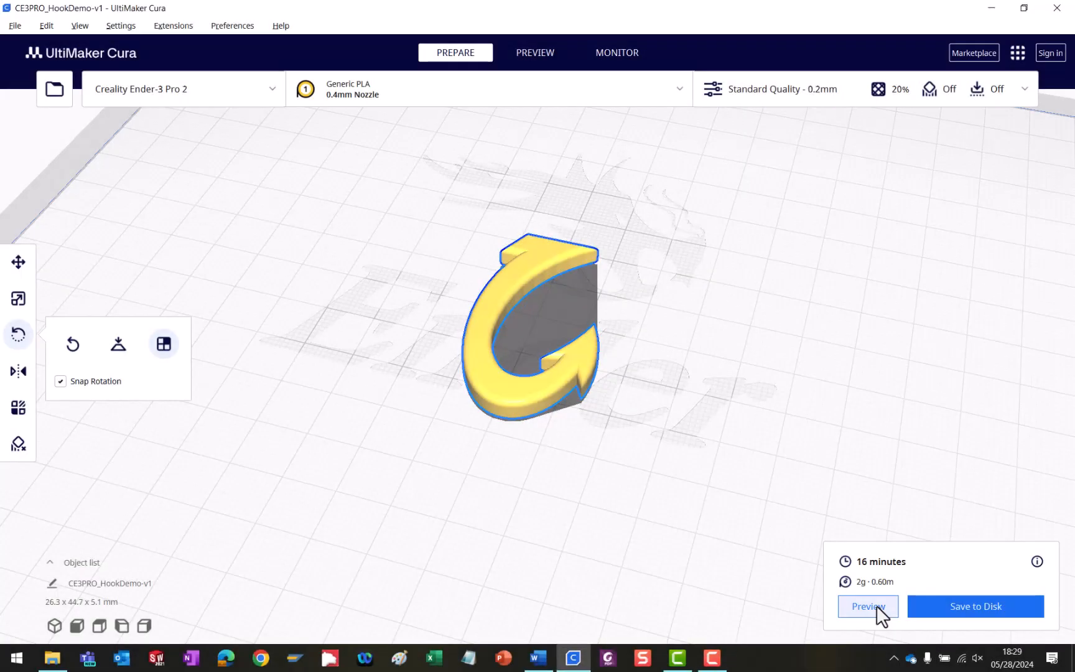
Open the layer preview of the sliced hook and examine its walls, top surface and skirt up close
click(877, 607)
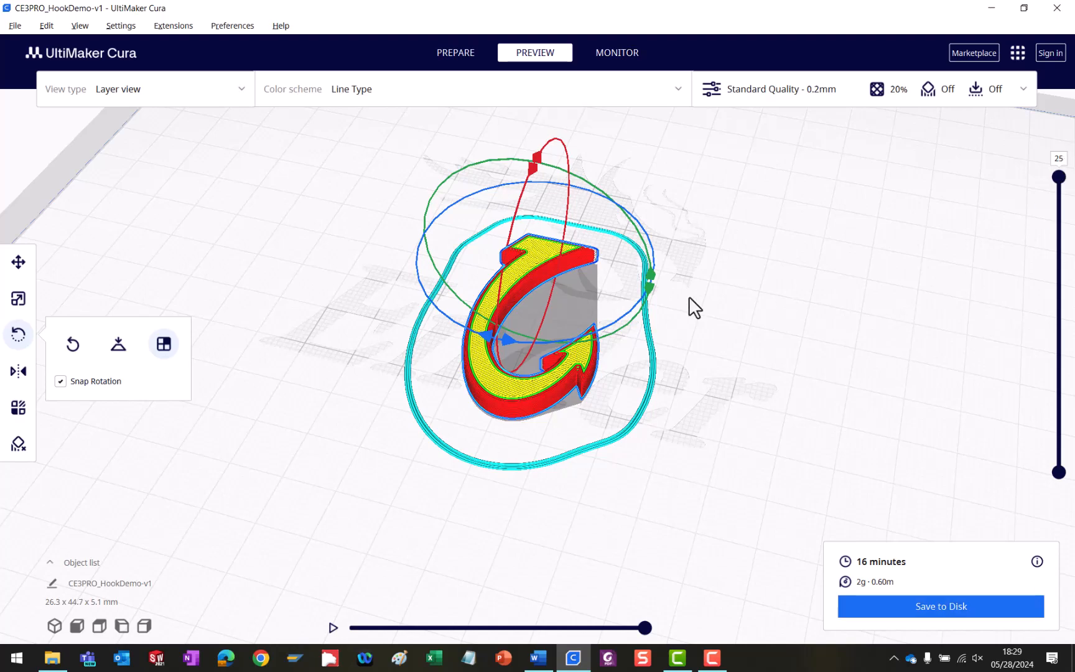
scroll(568, 406, down, 3)
scroll(572, 401, up, 3)
scroll(570, 393, up, 5)
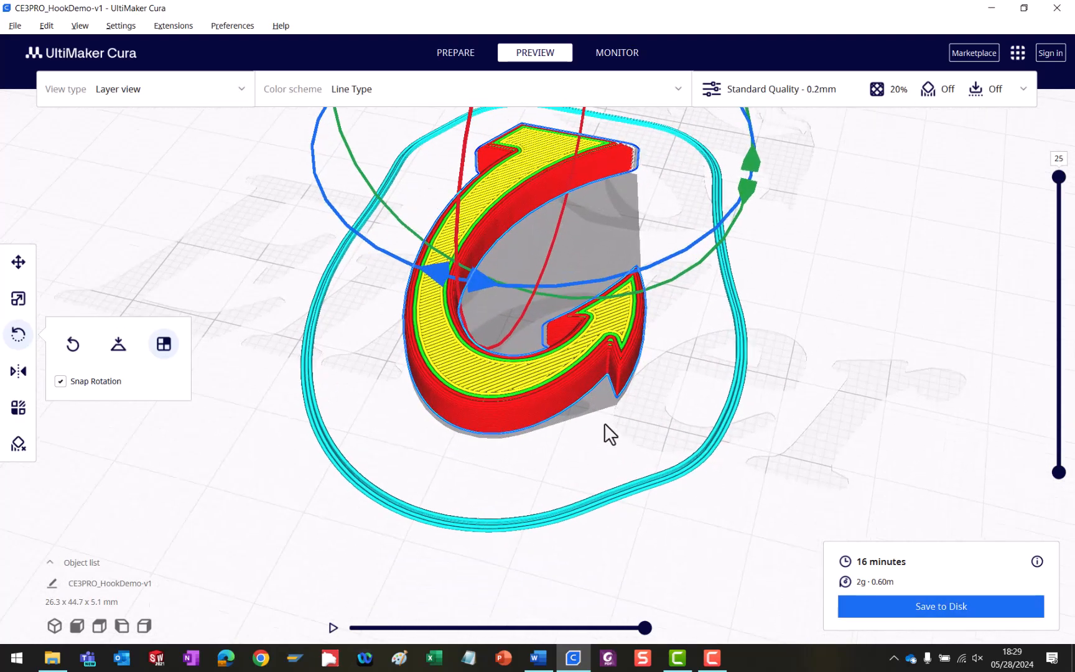
mouse_move(551, 406)
right_down()
mouse_move(547, 370)
mouse_move(557, 410)
right_up()
scroll(564, 410, up, 2)
scroll(564, 410, up, 4)
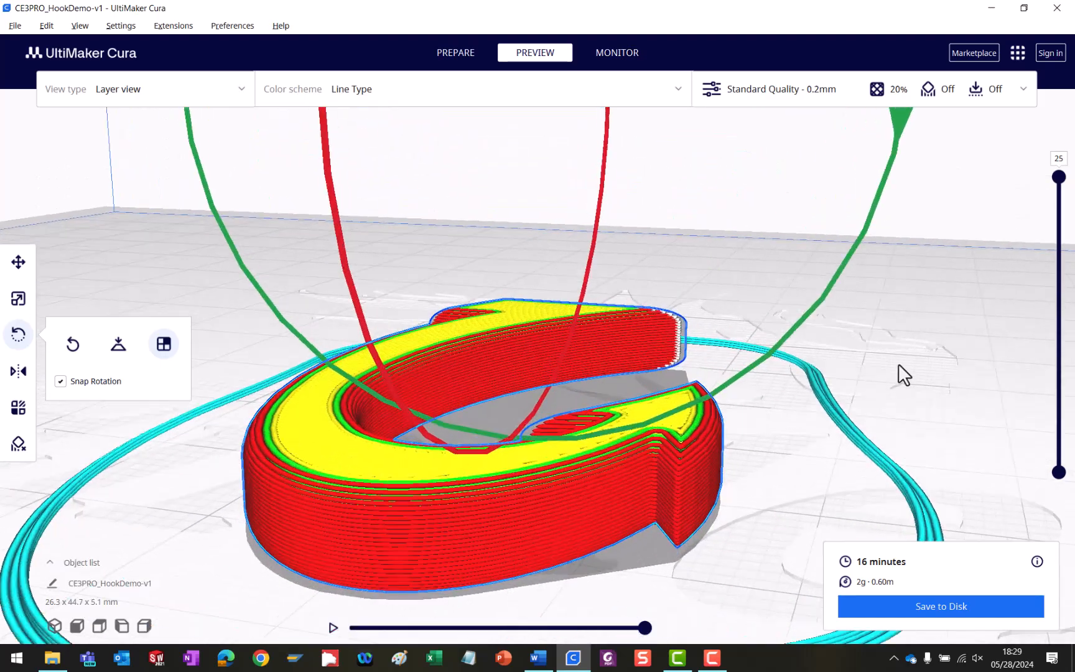
Lower the layer preview to layer 19 and view the hook's interior infill from above
click(901, 359)
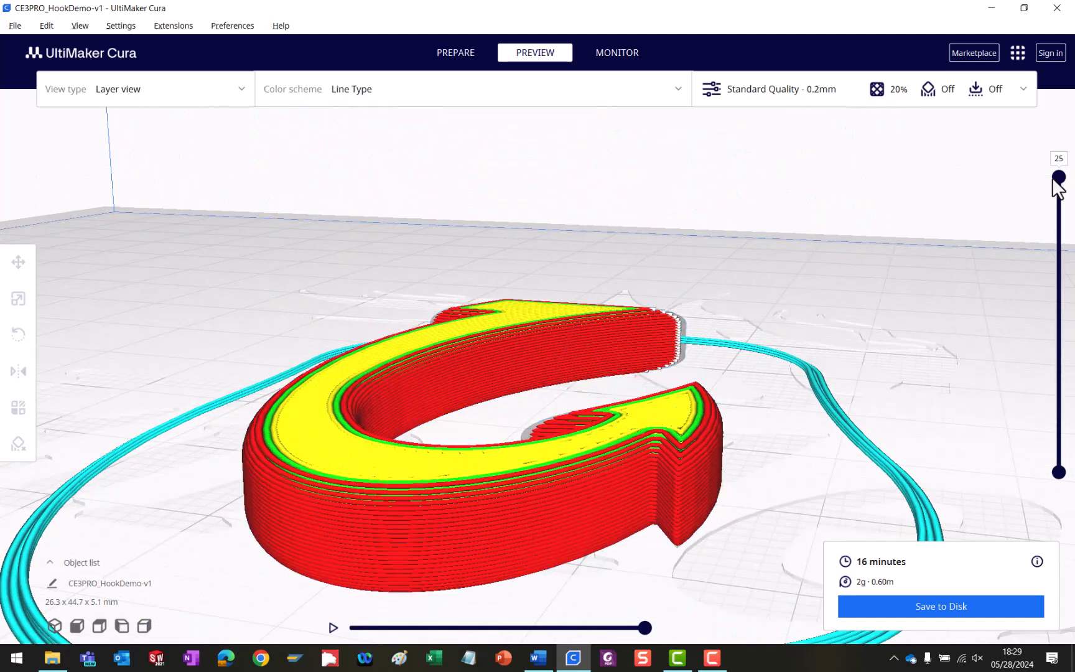
drag(1057, 184, 1054, 256)
right_drag(763, 341, 768, 389)
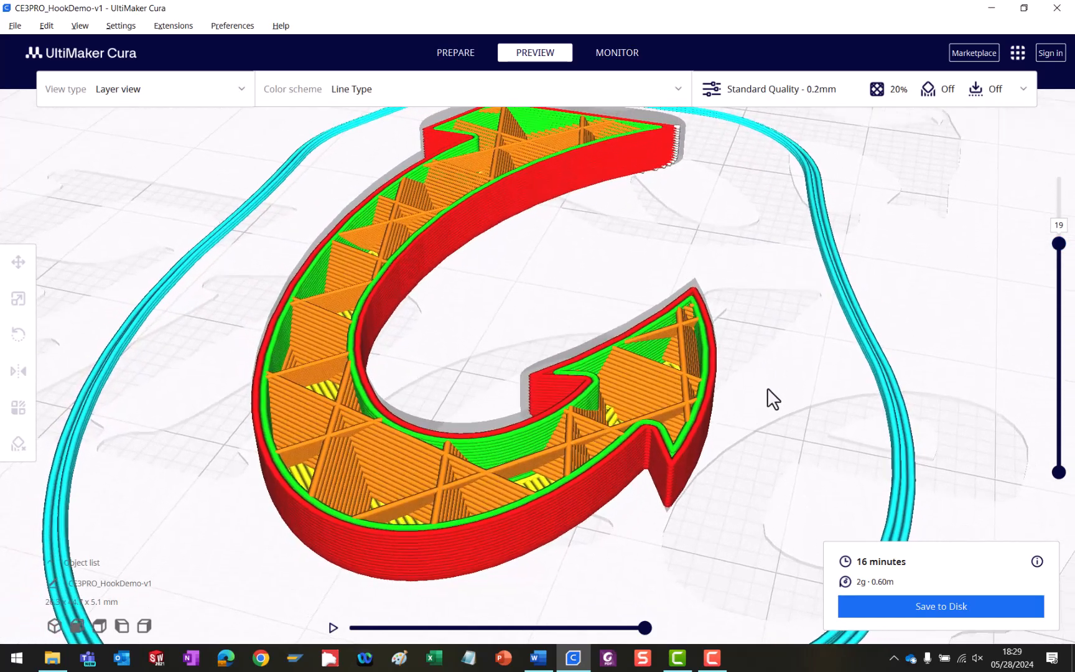
Show the line type colour legend and raise the preview to layer 21 to examine the walls and infill up close
click(677, 93)
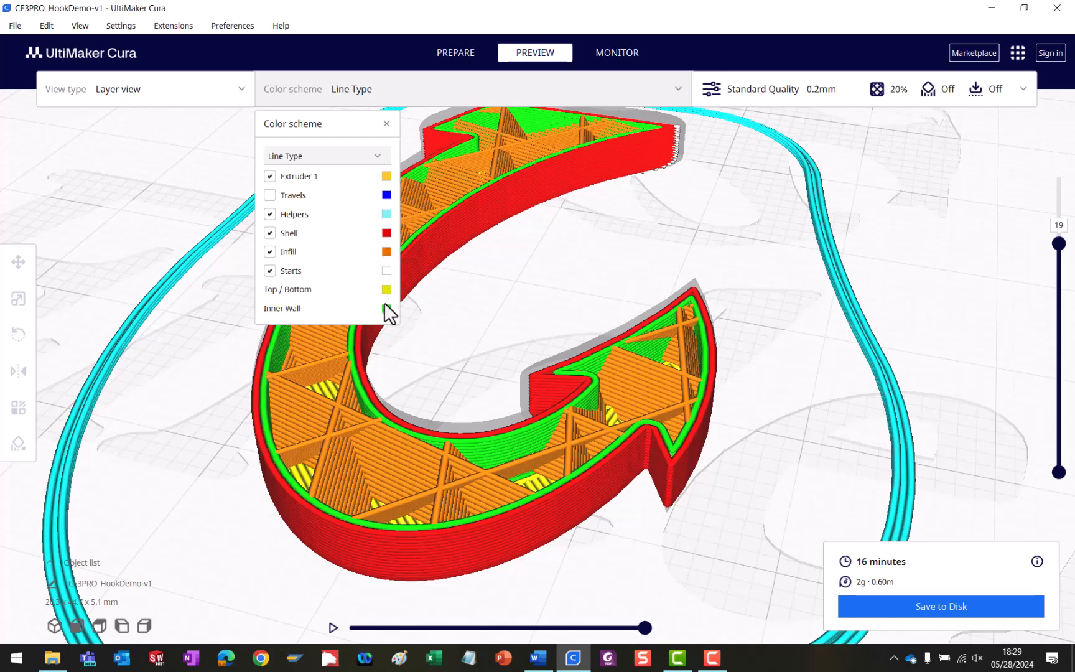
scroll(663, 452, up, 5)
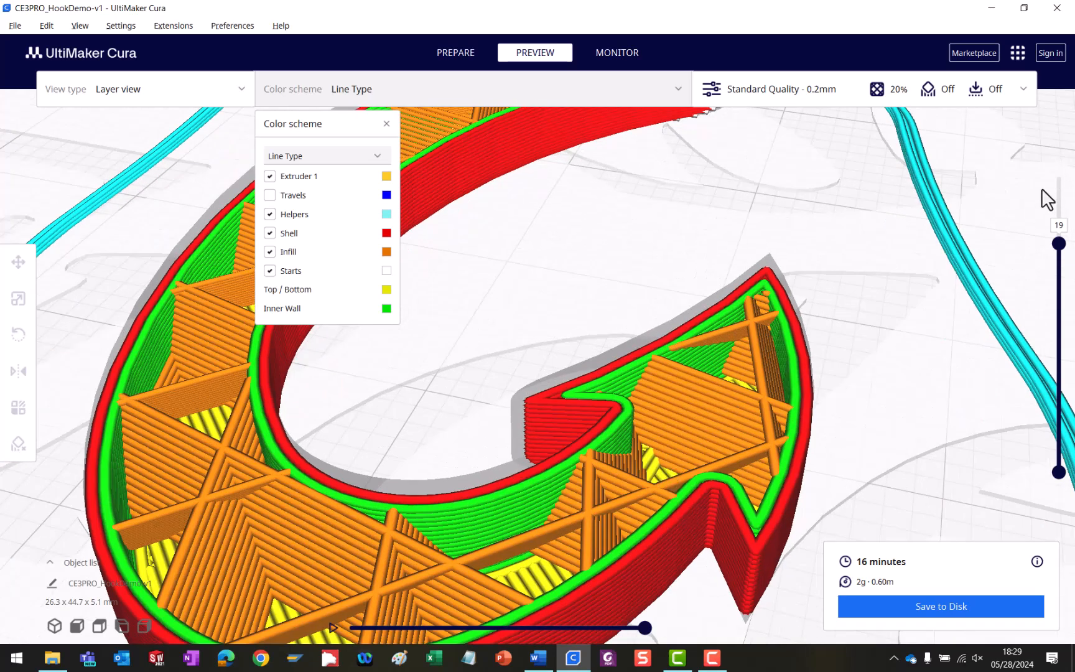
mouse_move(1058, 244)
mouse_down()
mouse_move(1062, 309)
mouse_move(1060, 203)
mouse_move(1059, 229)
mouse_up()
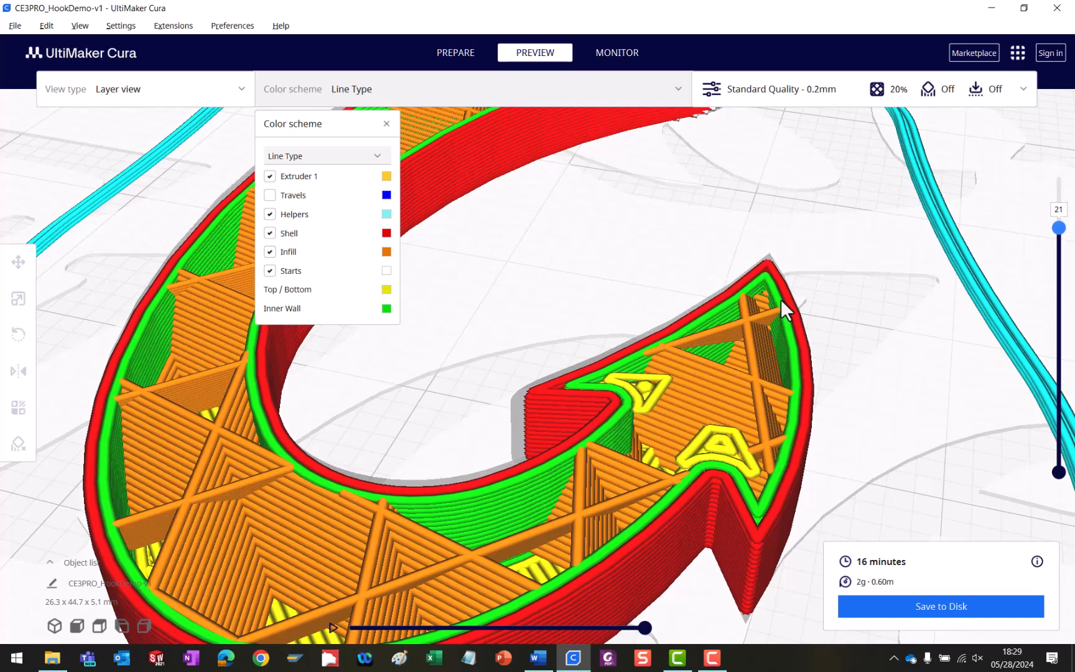
Show the custom print settings and expand the Walls category
click(1020, 91)
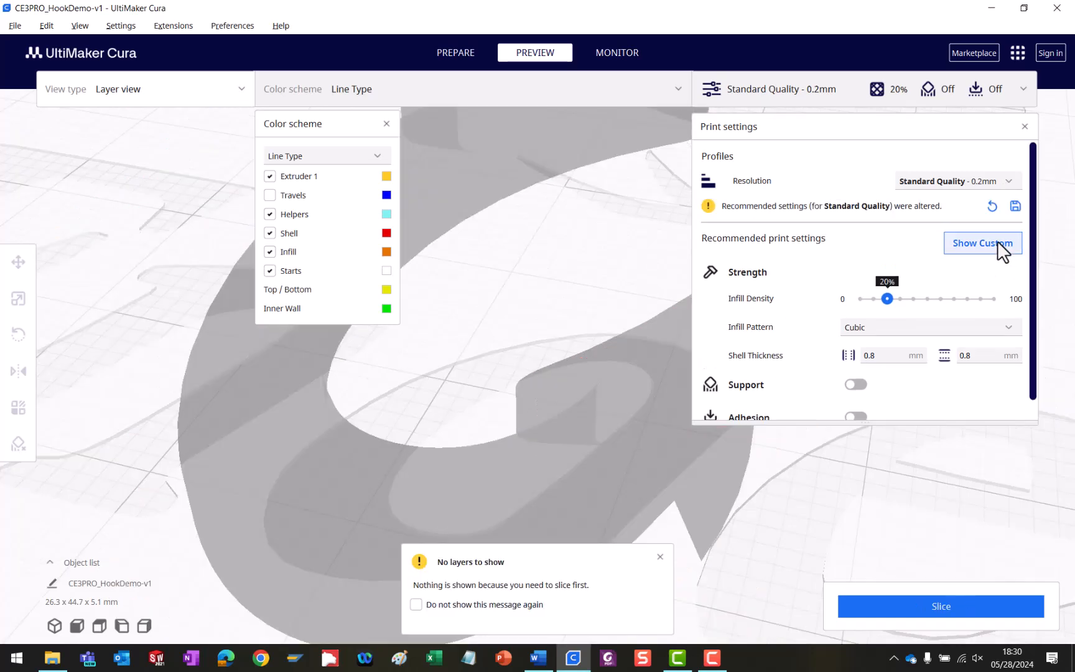
click(998, 242)
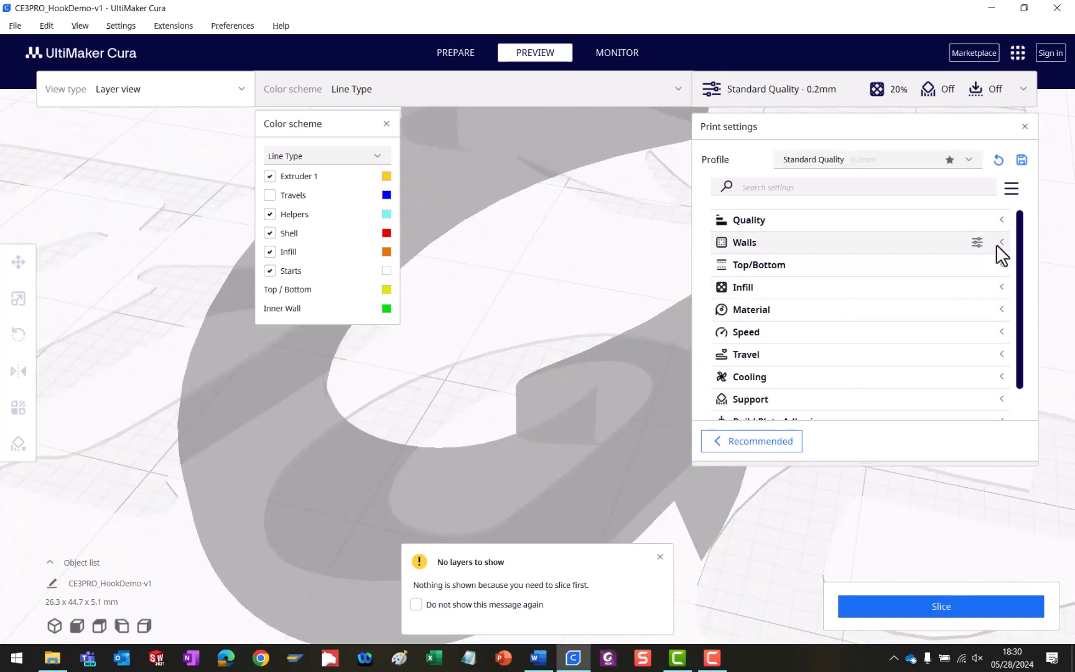
click(997, 243)
Slice the hook with a wall line count of 4 and examine its walls and print estimate
click(933, 286)
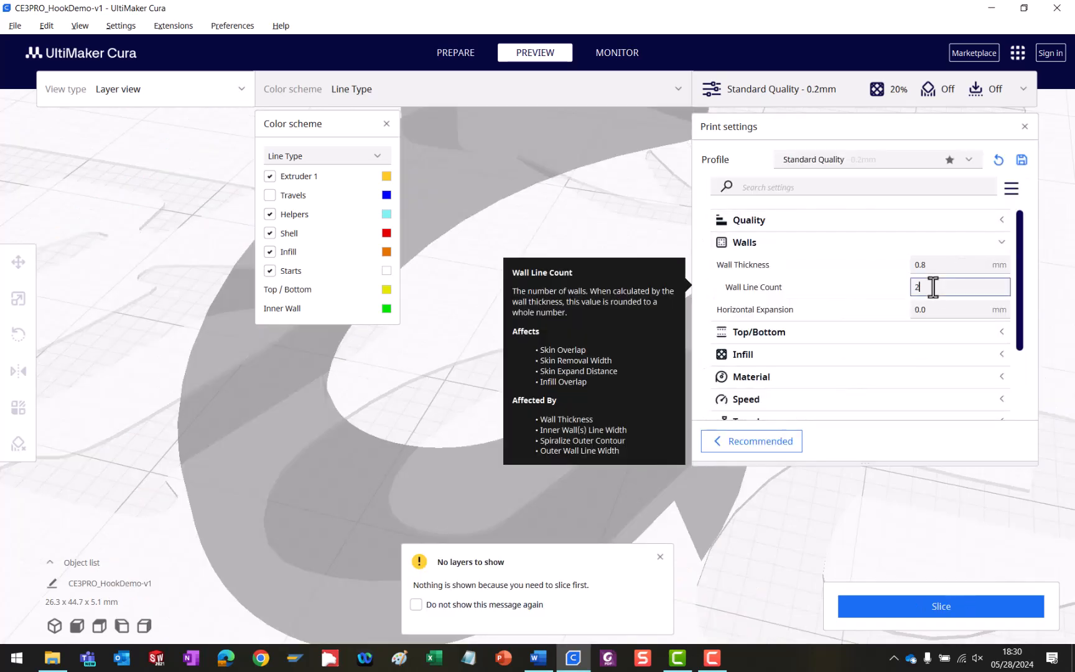
key(BackSpace)
text(4)
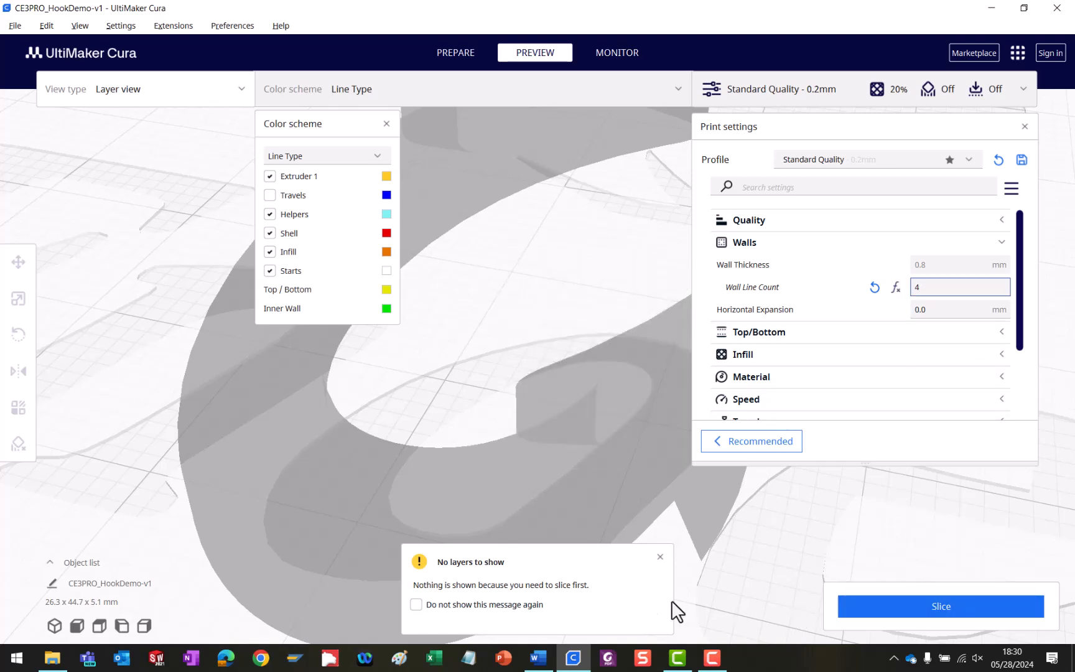
drag(503, 584, 589, 586)
click(607, 584)
click(894, 605)
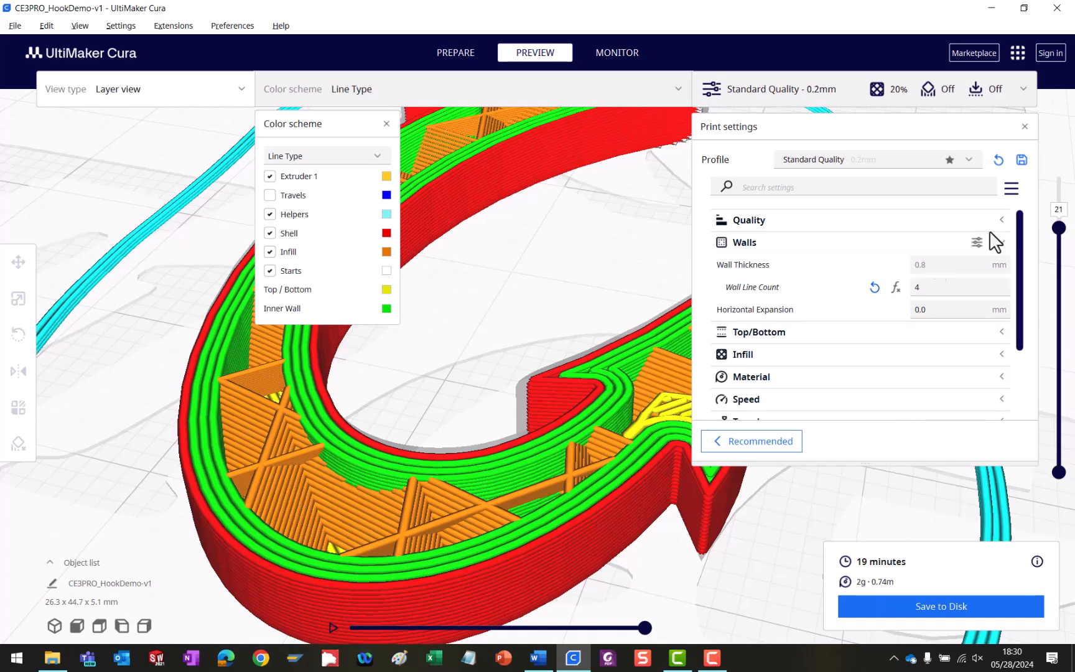
mouse_move(1059, 232)
mouse_down()
mouse_move(1061, 255)
mouse_move(1059, 231)
mouse_up()
scroll(608, 401, down, 1)
scroll(612, 404, up, 2)
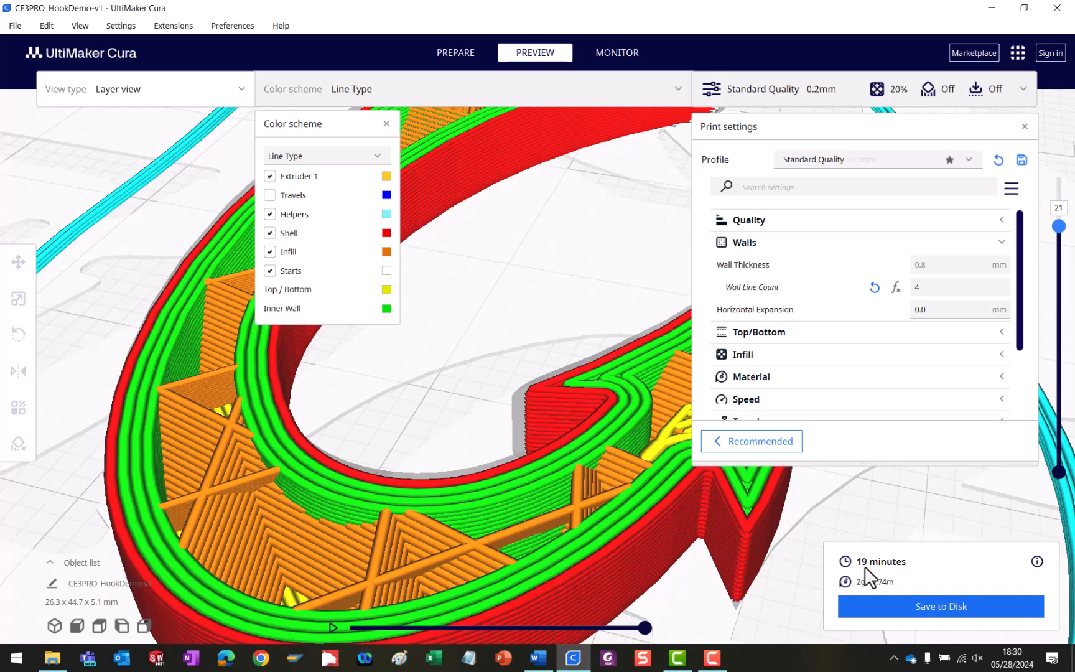
scroll(897, 543, down, 5)
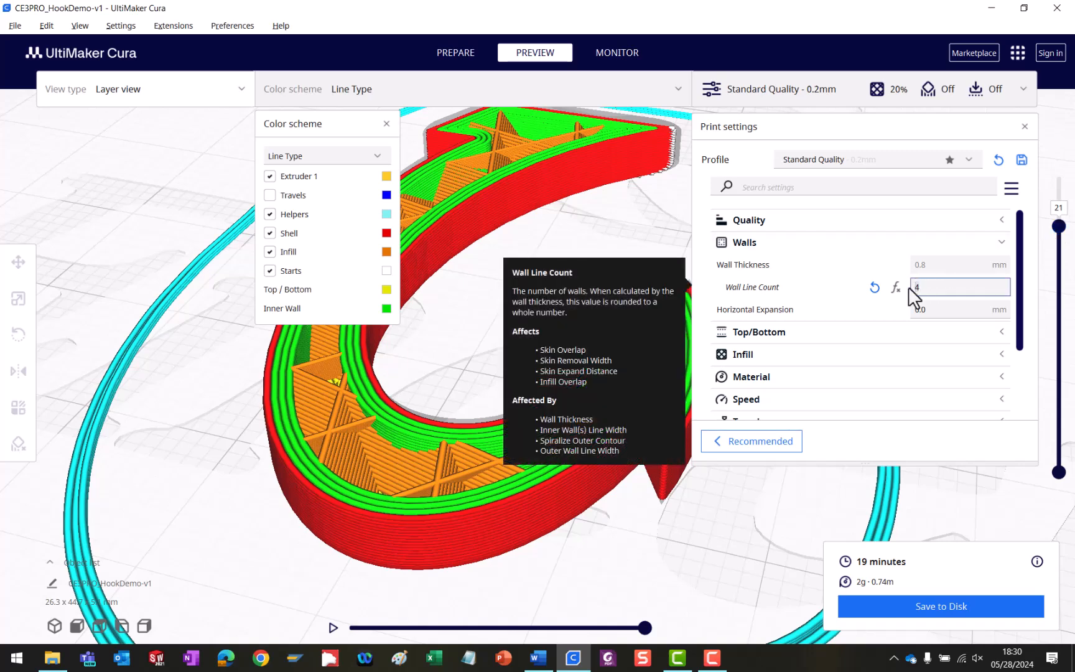
Set the wall line count to 3 and the infill density to 50%
key(Delete)
text(3)
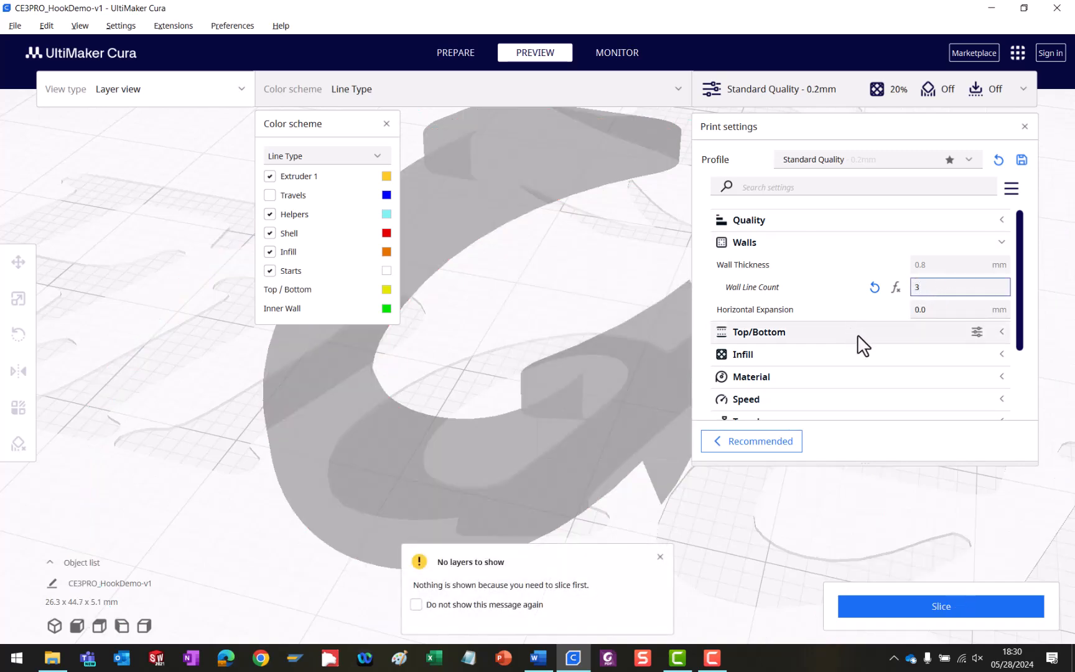
click(869, 359)
scroll(1016, 312, down, 2)
click(912, 314)
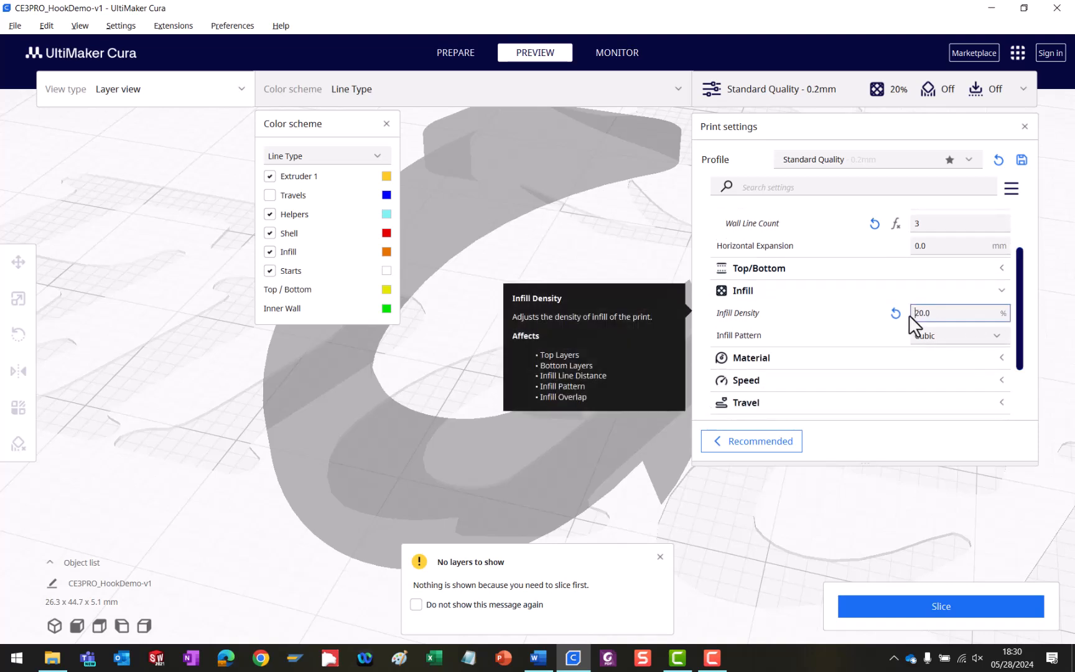
text(50)
Slice the hook with the changed wall and infill settings and examine the infill up close at layer 20
click(949, 601)
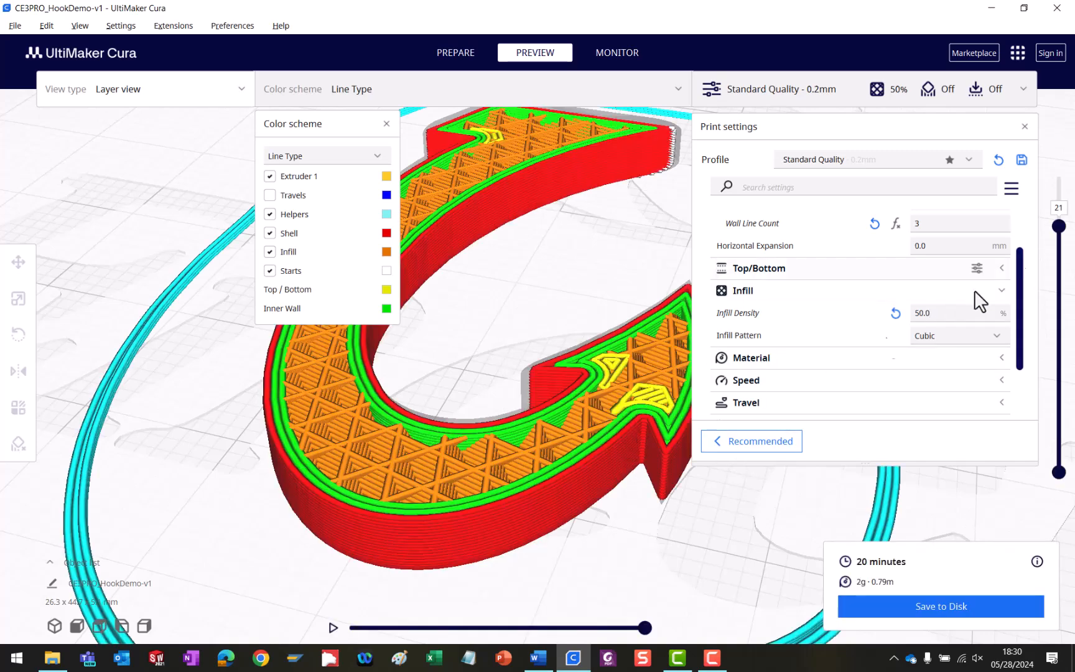
scroll(546, 437, down, 2)
scroll(535, 454, up, 4)
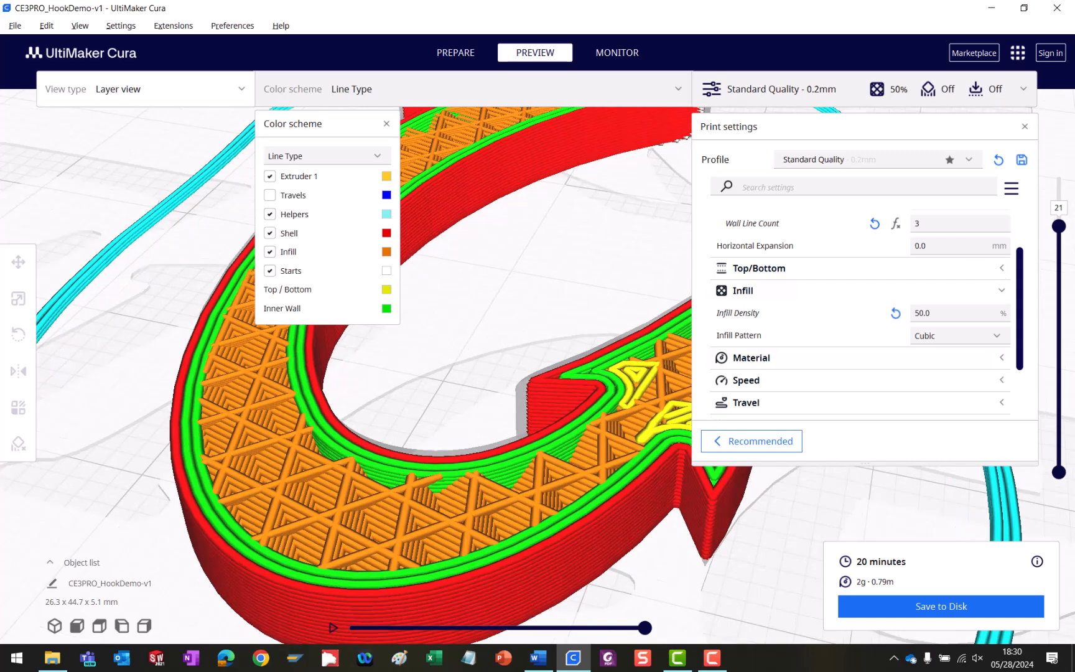
mouse_move(1059, 228)
mouse_down()
mouse_move(1062, 356)
mouse_move(1062, 232)
mouse_up()
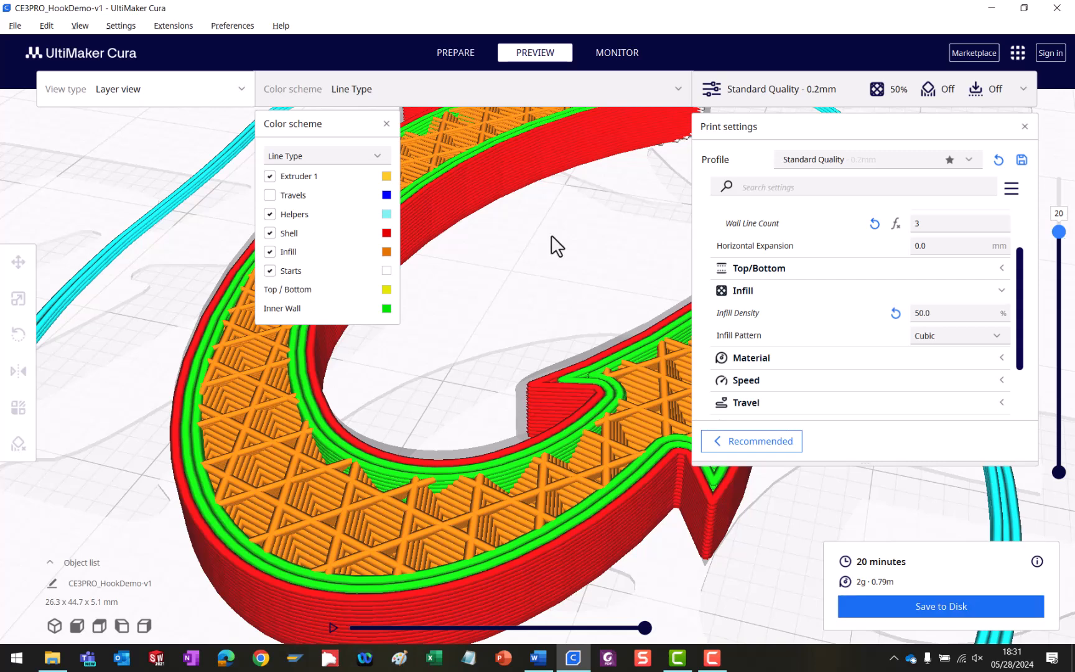
Save the sliced hook to disk in the HI_Cohort folder as the G-code file CE3PRO_HookDemo-v2.gcode
click(909, 605)
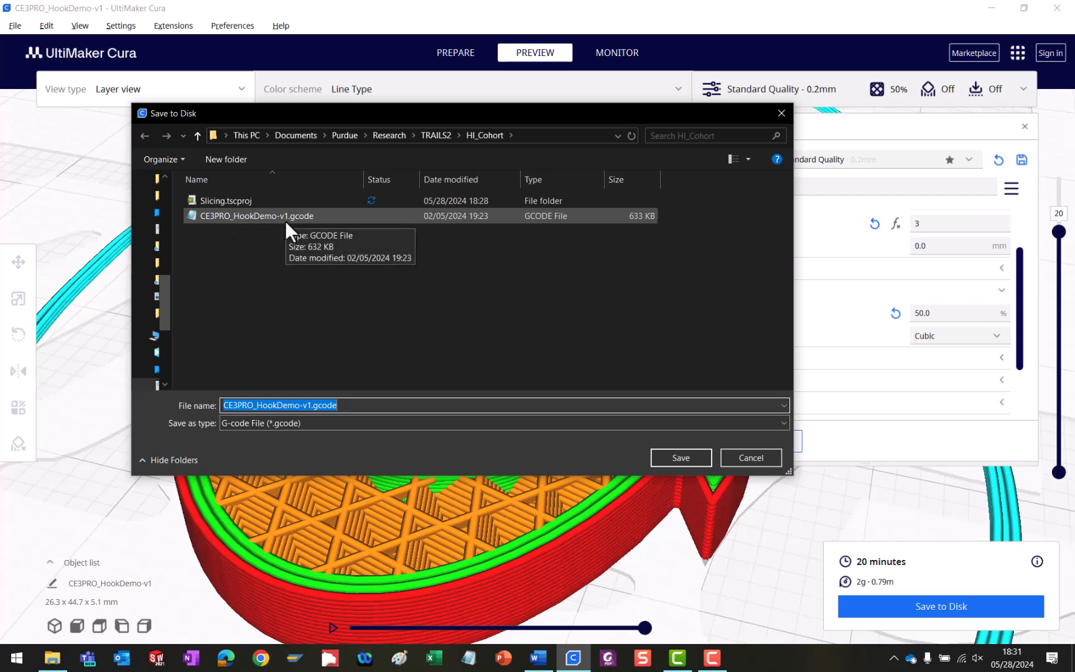
click(307, 405)
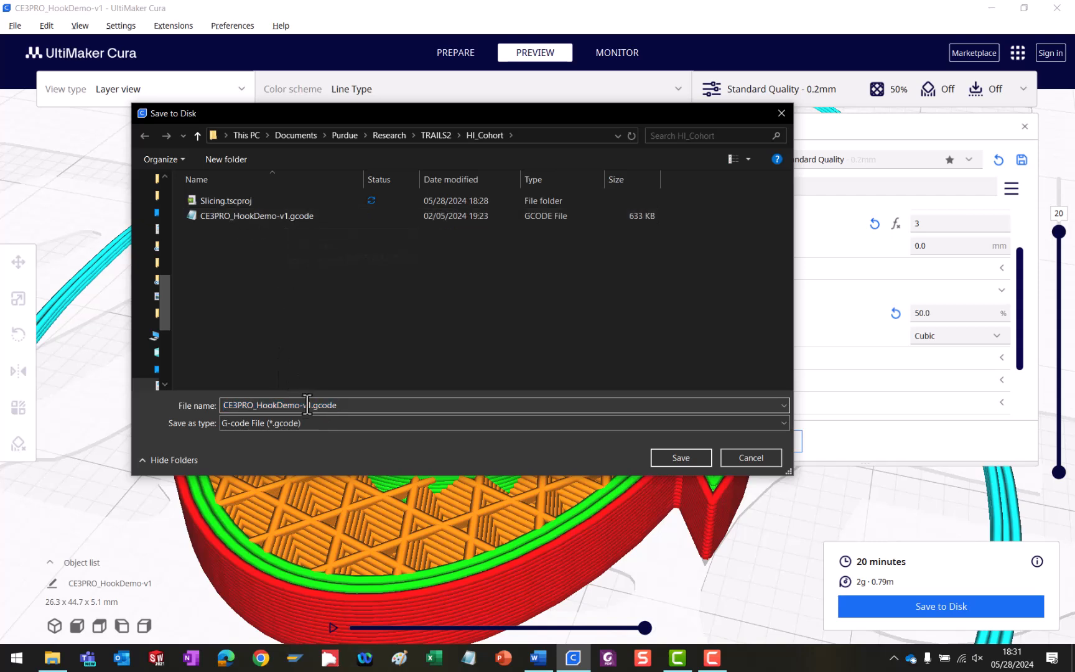
key(BackSpace)
text(2)
drag(308, 404, 303, 401)
drag(252, 405, 223, 402)
mouse_move(296, 405)
mouse_down()
mouse_move(256, 404)
mouse_move(303, 404)
mouse_up()
click(378, 405)
click(679, 457)
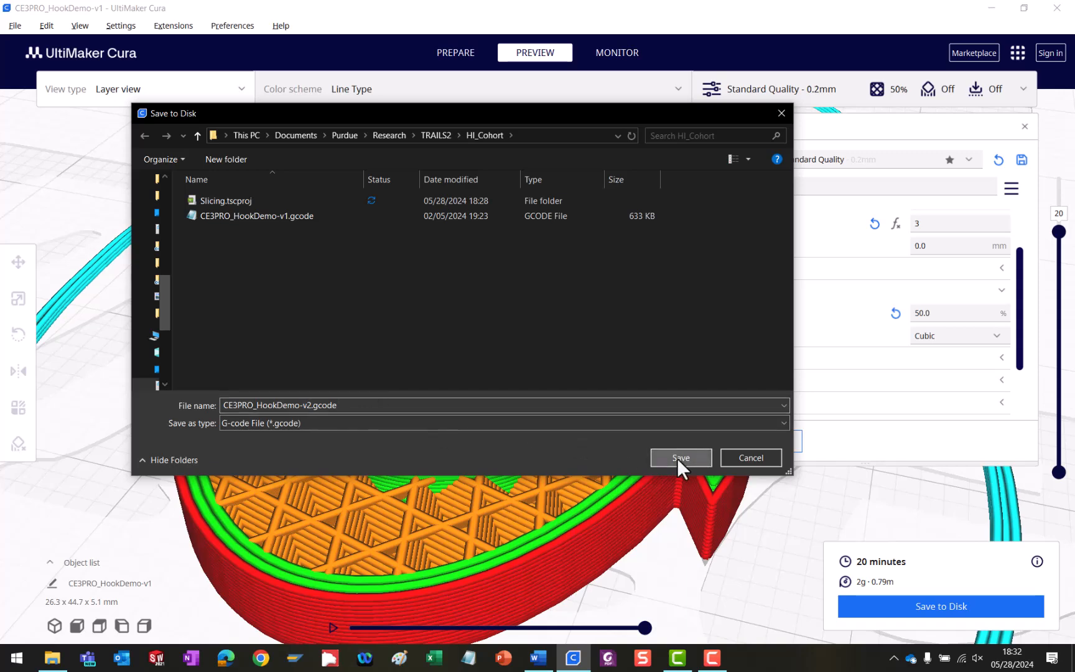